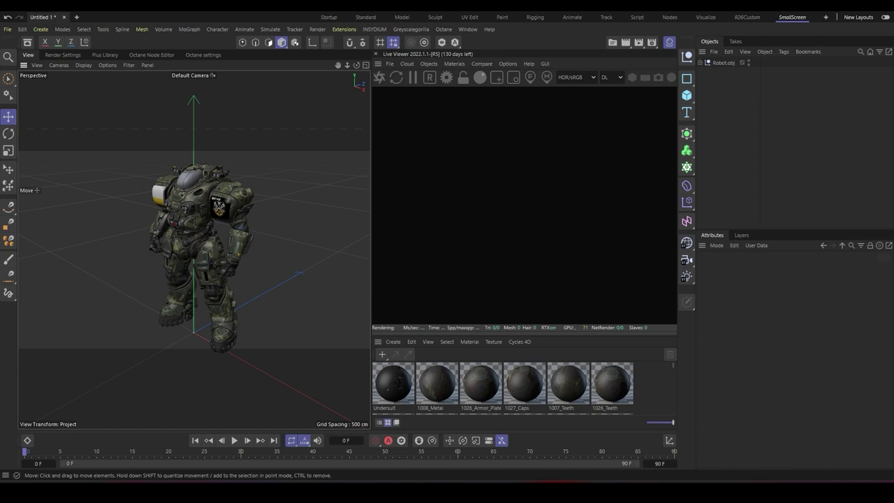
- Examine the robot model's upper body up close and look through its full set of imported materials
scroll(173, 193, up, 7)
scroll(173, 194, down, 6)
scroll(173, 194, up, 5)
alt+drag(173, 193, 105, 182)
alt+middle_drag(186, 192, 155, 242)
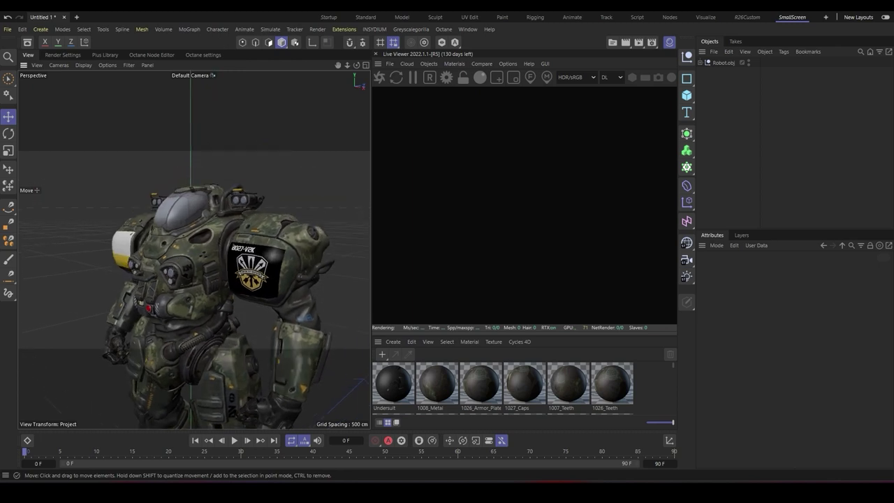
alt+drag(126, 180, 148, 201)
alt+middle_drag(148, 201, 136, 187)
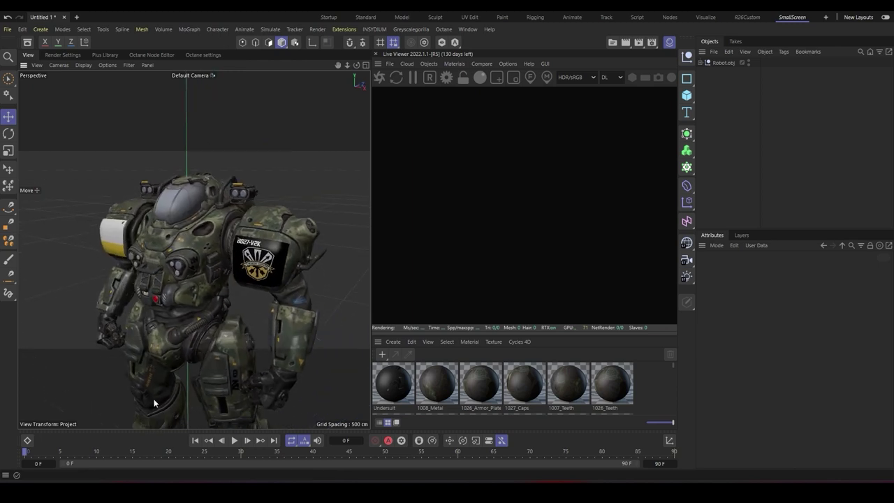
key(ctrl+Tab)
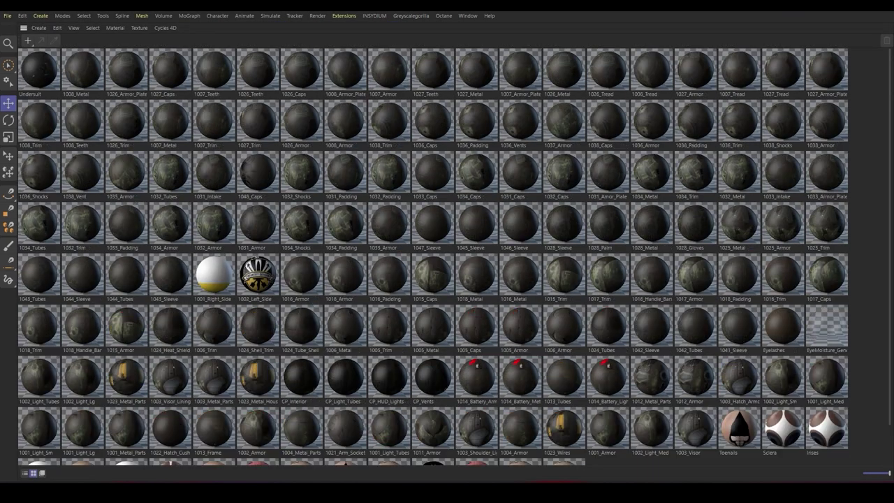
click(82, 70)
key(ctrl+Tab)
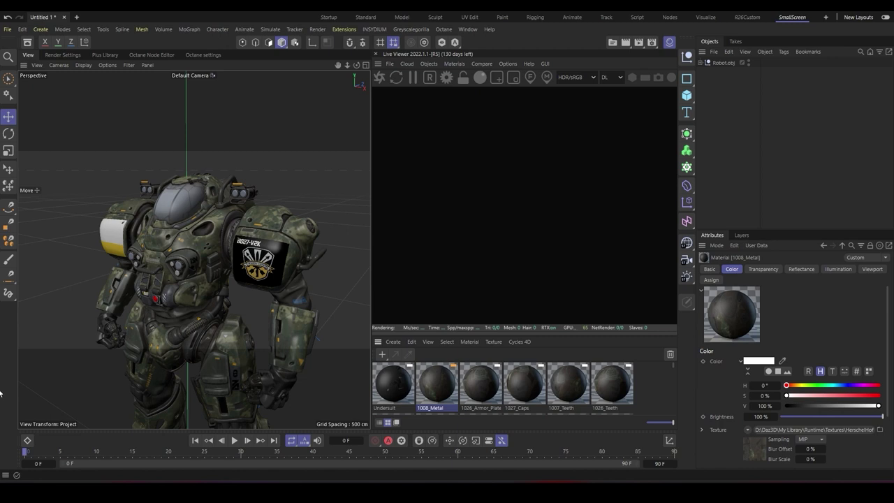
- Select all of the robot's imported materials and convert them to Octane materials with the Convert Materials command
key(ctrl+Tab)
scroll(130, 433, down, 1)
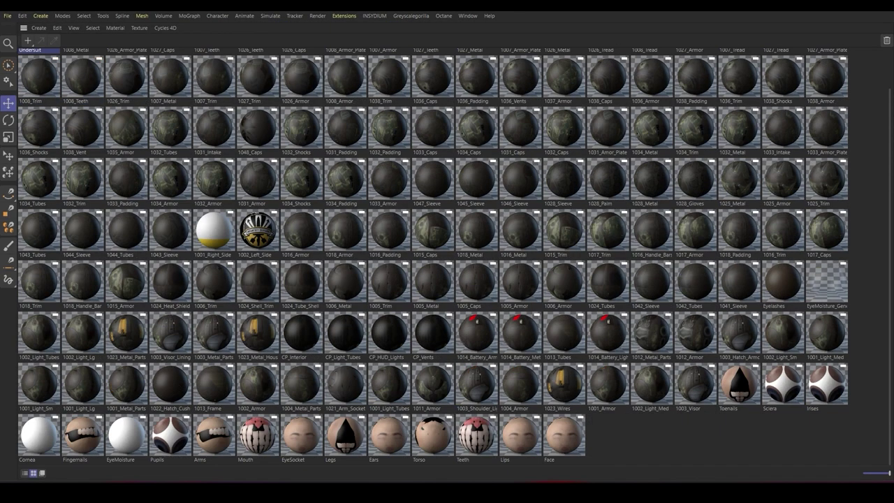
key(ctrl+a)
key(ctrl+Tab)
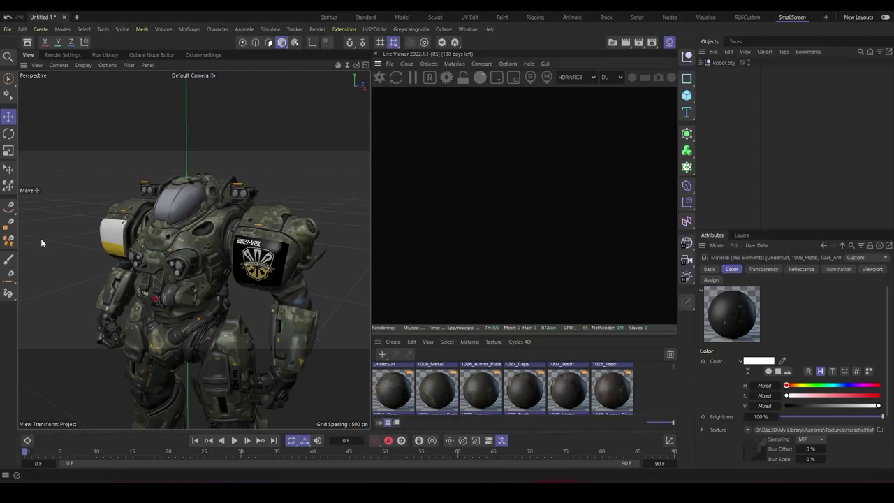
key(ctrl+Tab)
key(ctrl+Tab)
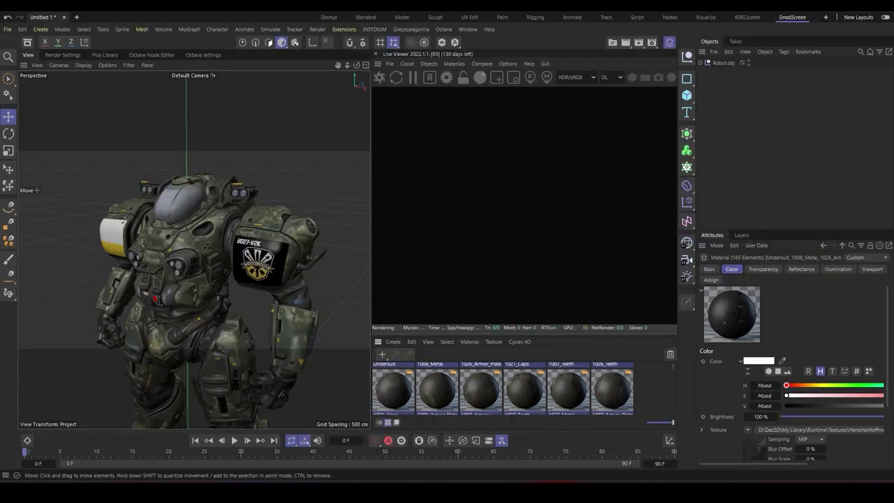
key(shift+c)
text(convert materia)
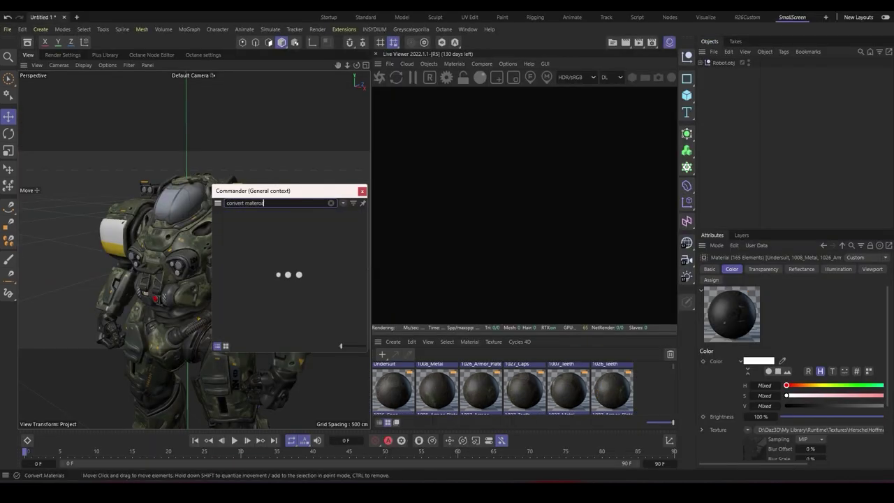
text(ls)
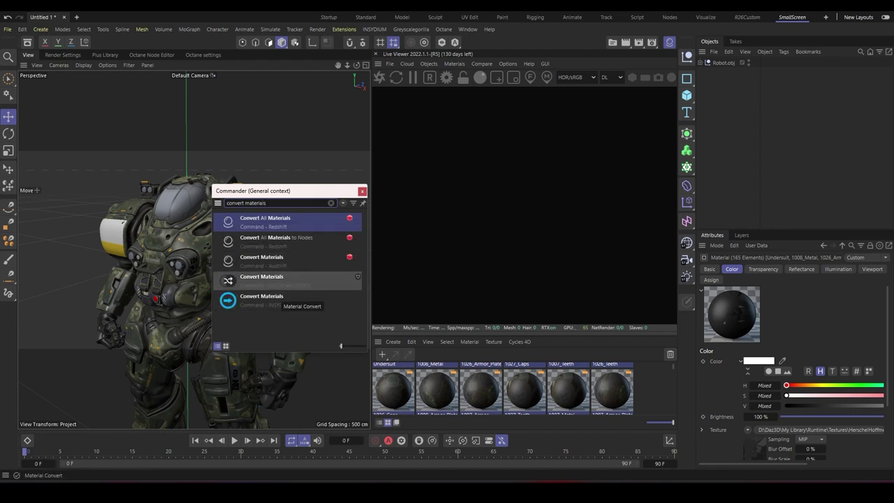
click(266, 279)
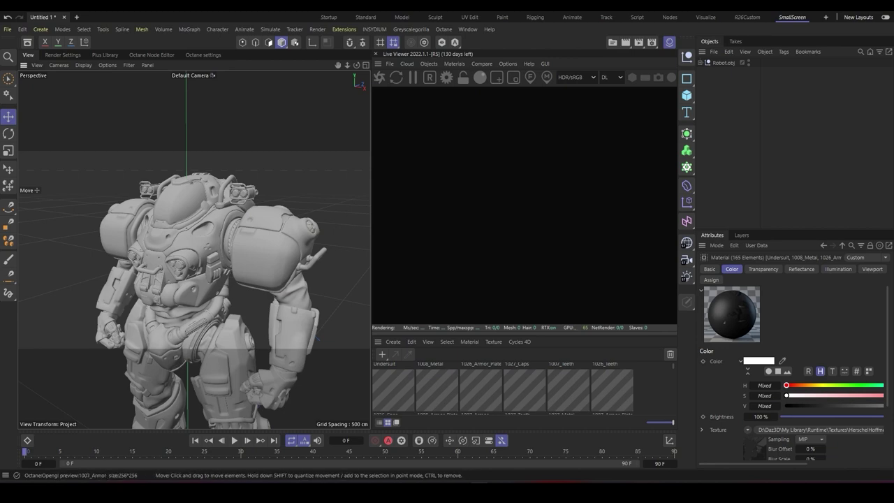
- Examine the full material list to compare the converted Octane materials with the leftover original ones
key(ctrl+Tab)
scroll(250, 257, down, 5)
scroll(250, 257, up, 6)
scroll(166, 273, down, 5)
scroll(166, 273, up, 4)
scroll(177, 333, down, 4)
scroll(177, 333, up, 4)
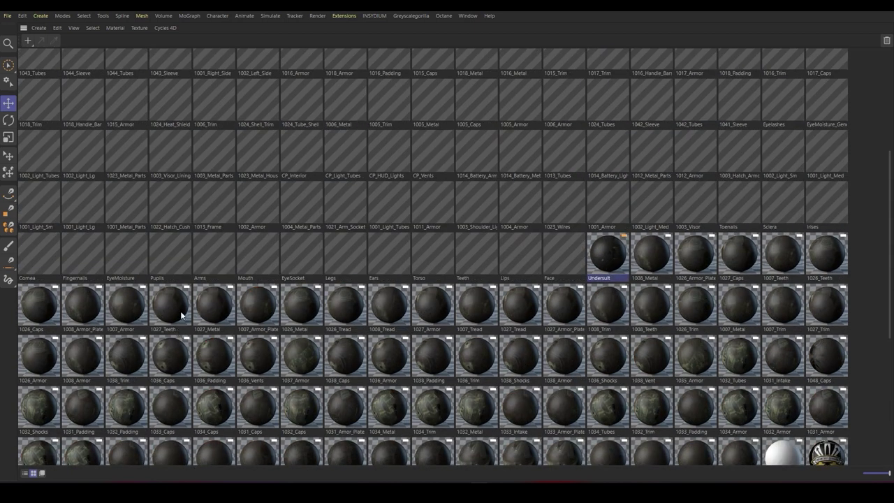
scroll(151, 294, up, 4)
scroll(30, 201, down, 5)
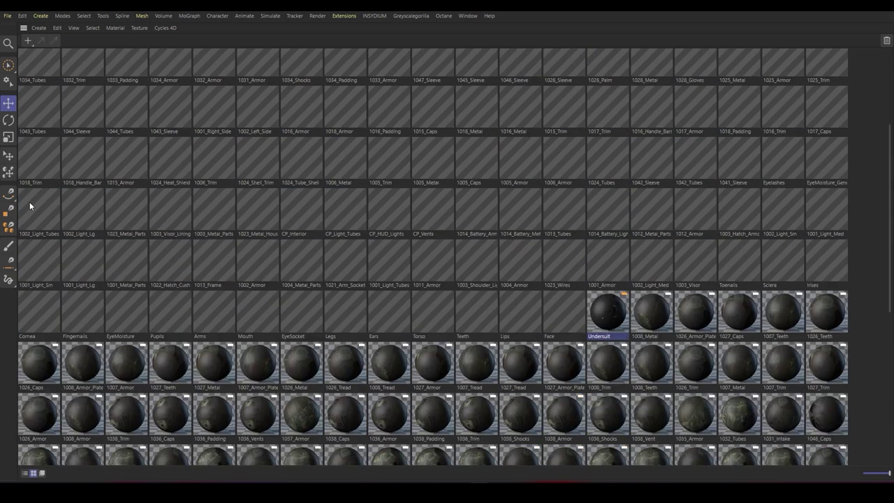
scroll(30, 202, up, 5)
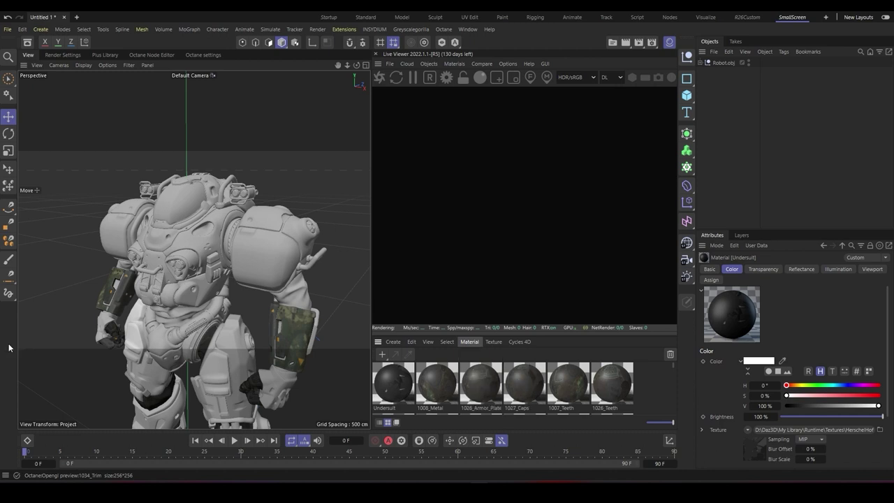
- Delete all unused materials from the scene
mouse_move(412, 342)
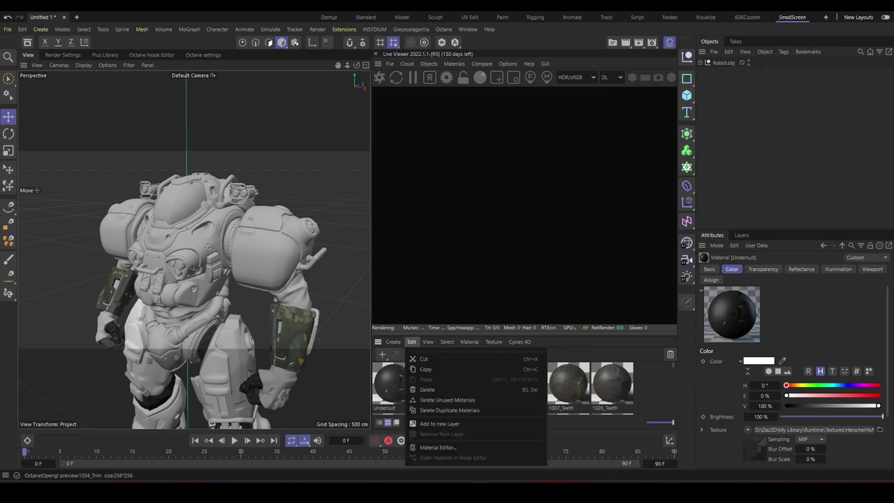
key(Down)
key(Down)
key(Down)
key(Down)
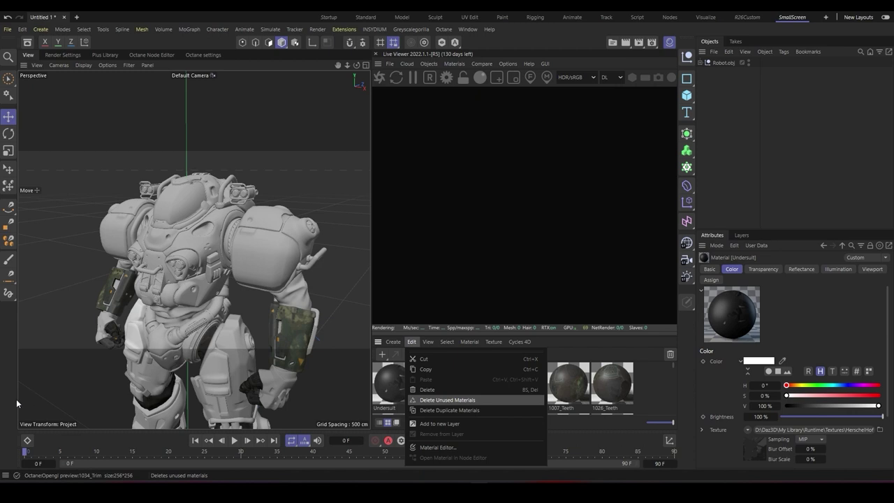
key(Return)
- Check the remaining materials and the robot's surfaces while the Octane previews are generated
key(ctrl+Tab)
scroll(27, 327, down, 2)
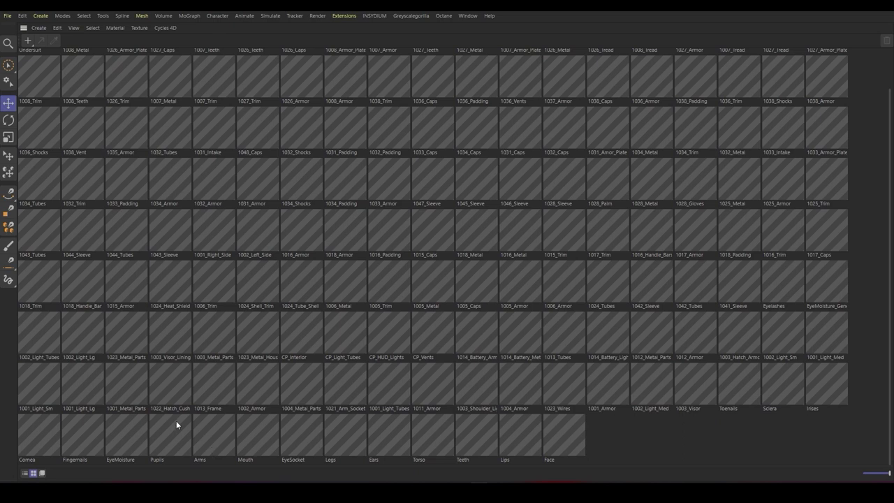
scroll(149, 395, up, 1)
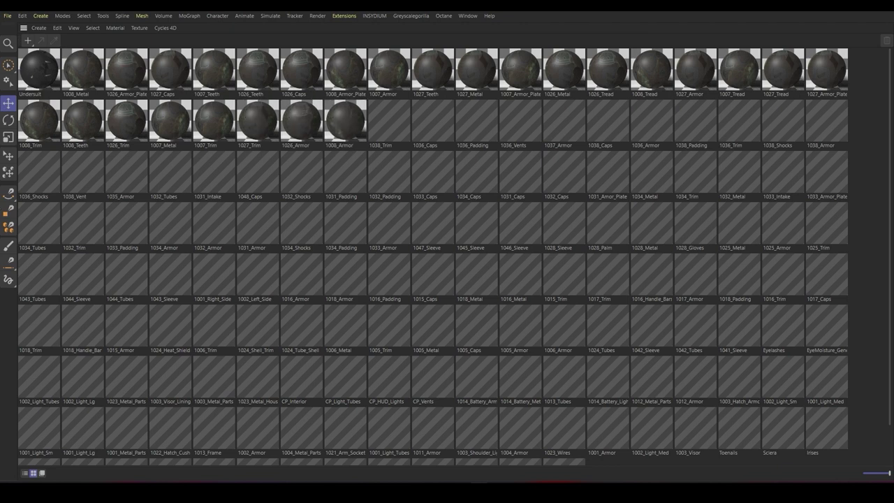
scroll(455, 256, down, 1)
scroll(454, 256, up, 1)
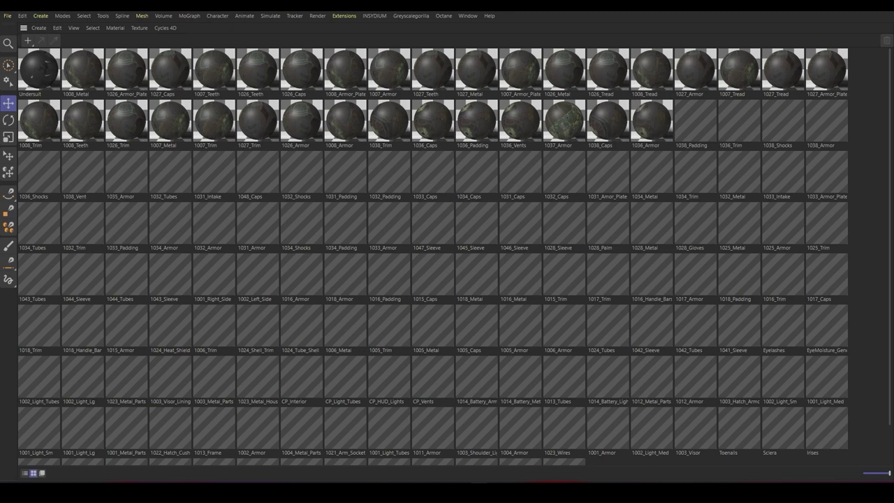
key(ctrl+Tab)
mouse_move(210, 280)
alt+middle_down()
mouse_move(206, 206)
mouse_move(204, 273)
alt+middle_up()
alt+right_drag(166, 189, 217, 189)
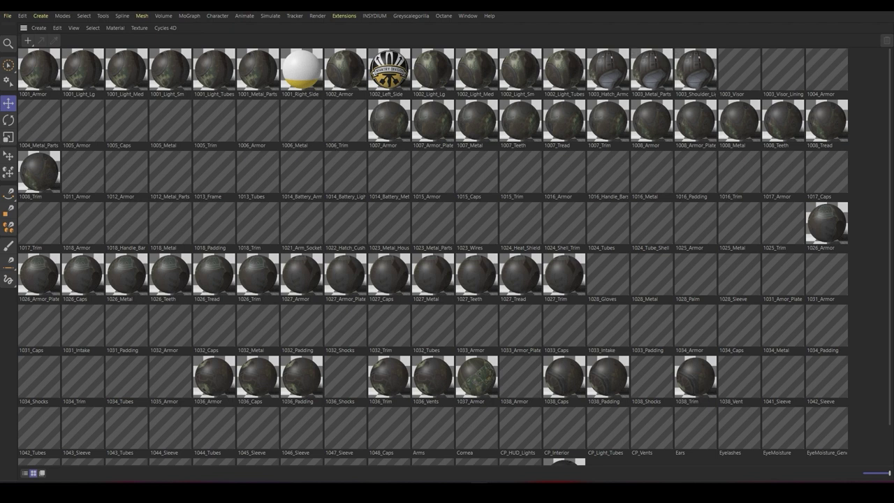
- Compare the diffuse image texture file paths of the 1001_Armor and 1001_Light_Lg materials
click(39, 70)
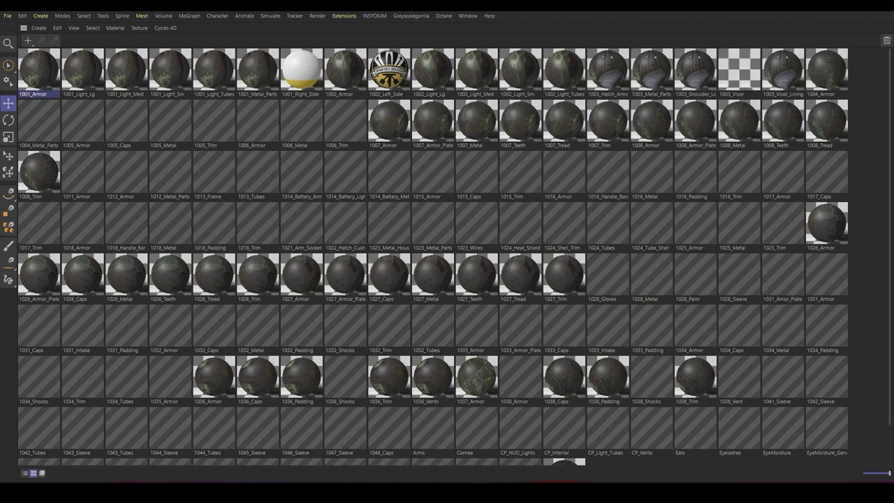
click(82, 70)
click(126, 70)
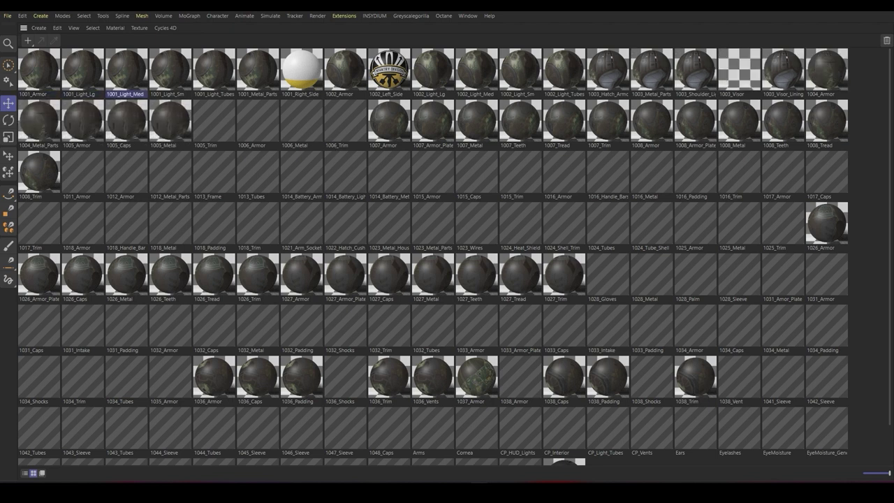
key(ctrl+Tab)
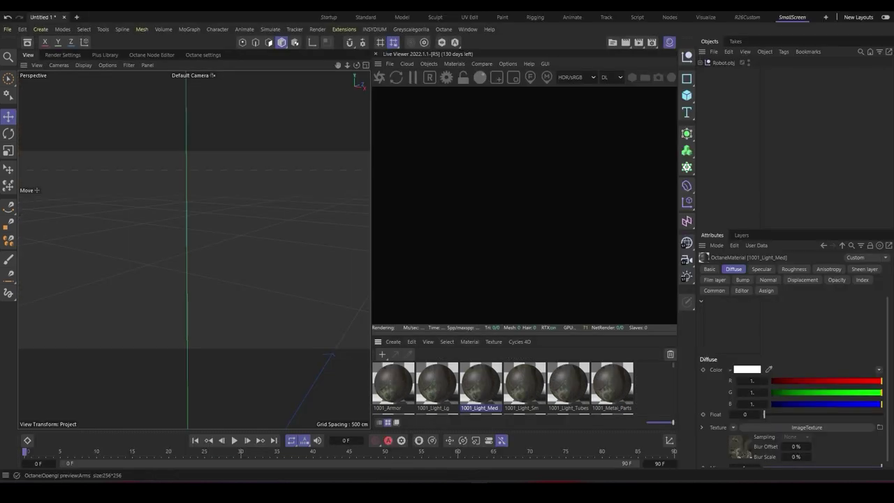
click(393, 384)
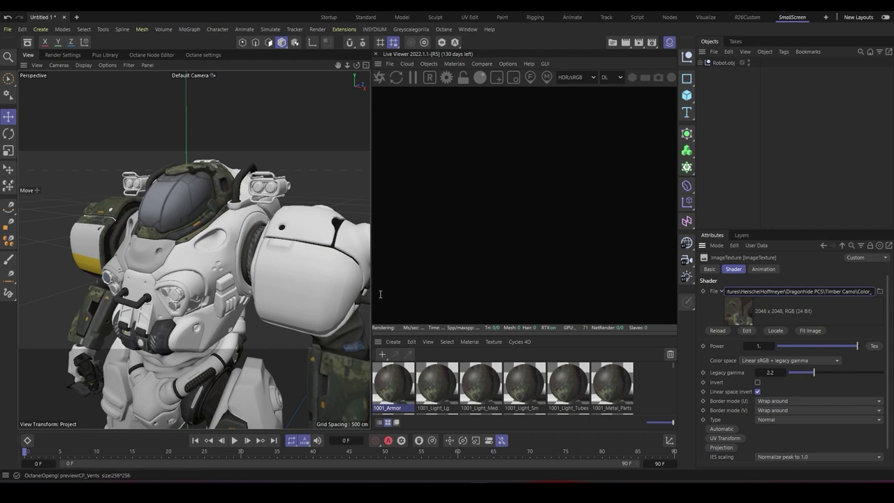
drag(387, 292, 448, 291)
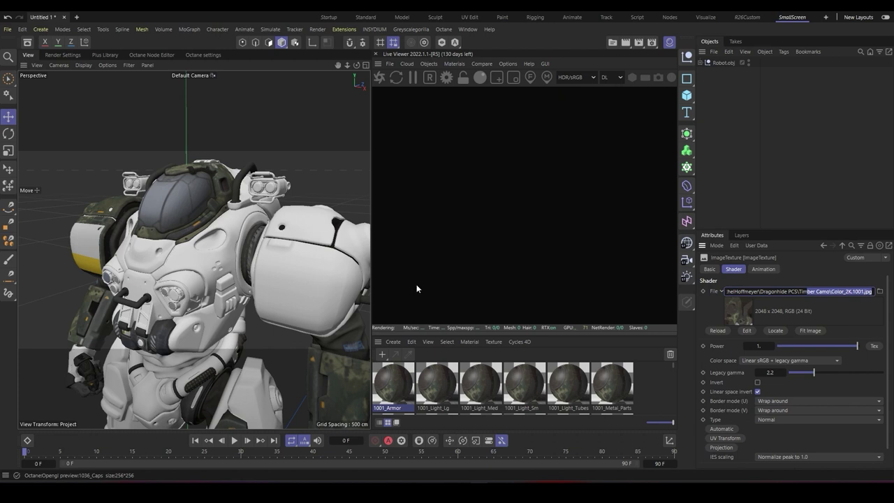
click(394, 382)
click(437, 383)
click(740, 447)
drag(448, 294, 392, 290)
key(shift+End)
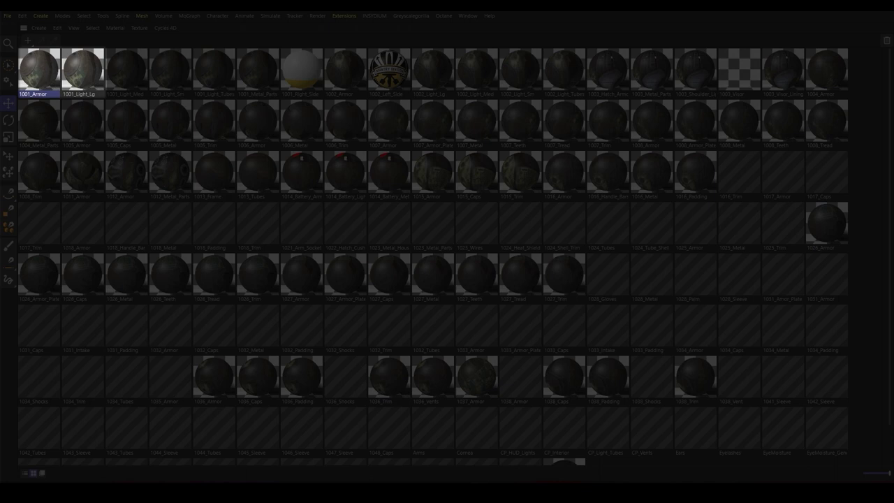
- Replace 1001_Light_Lg, 1001_Light_Med, 1001_Light_Sm, 1001_Light_Tubes and 1001_Metal_Parts with 1001_Armor, deleting each duplicate
alt+drag(39, 70, 83, 70)
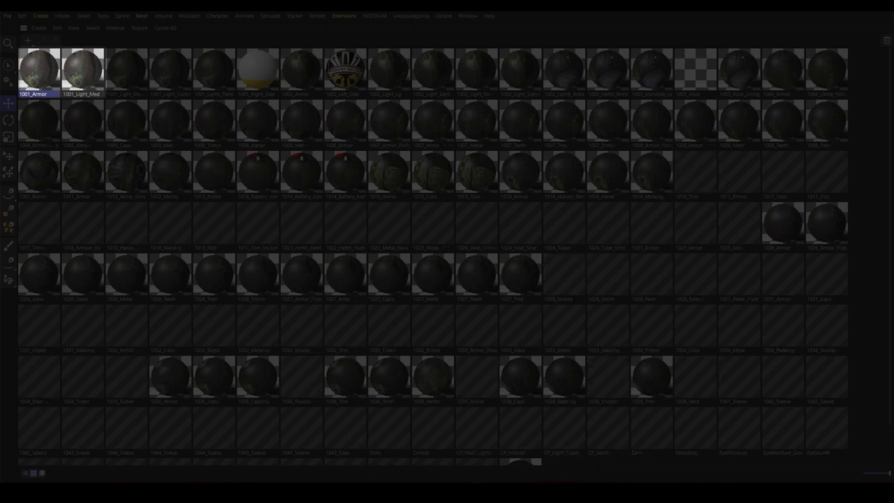
key(Delete)
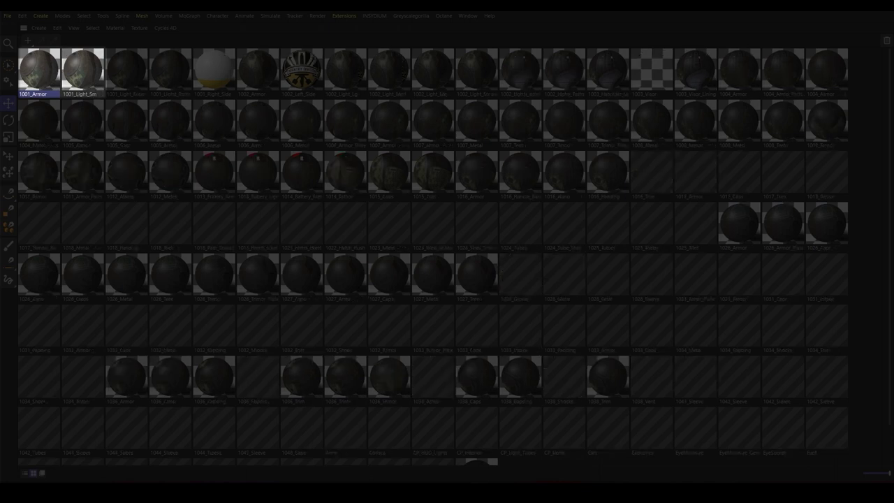
key(Delete)
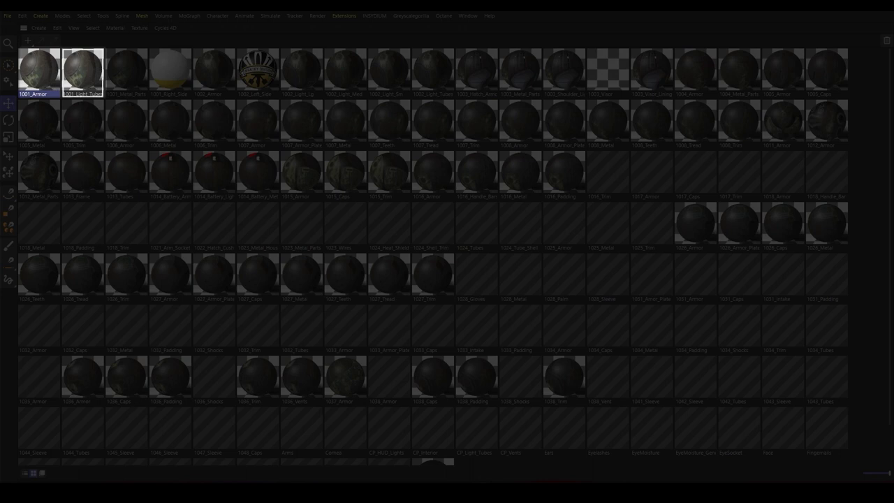
key(Delete)
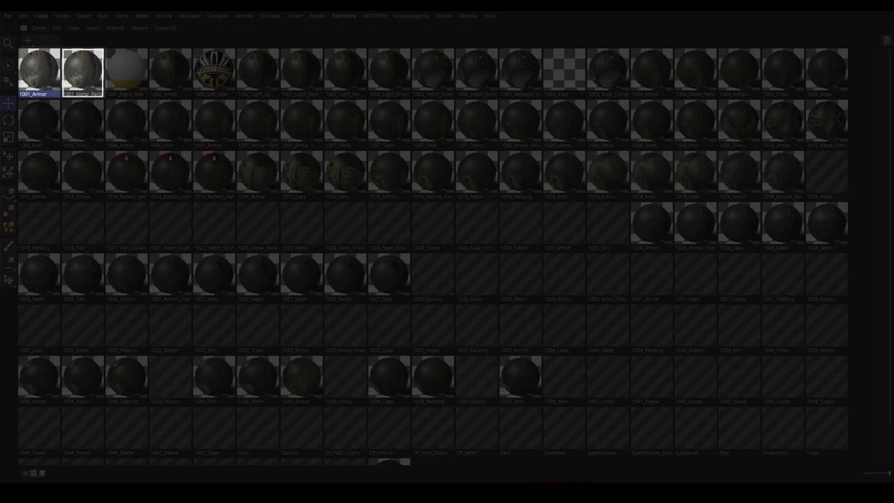
key(Delete)
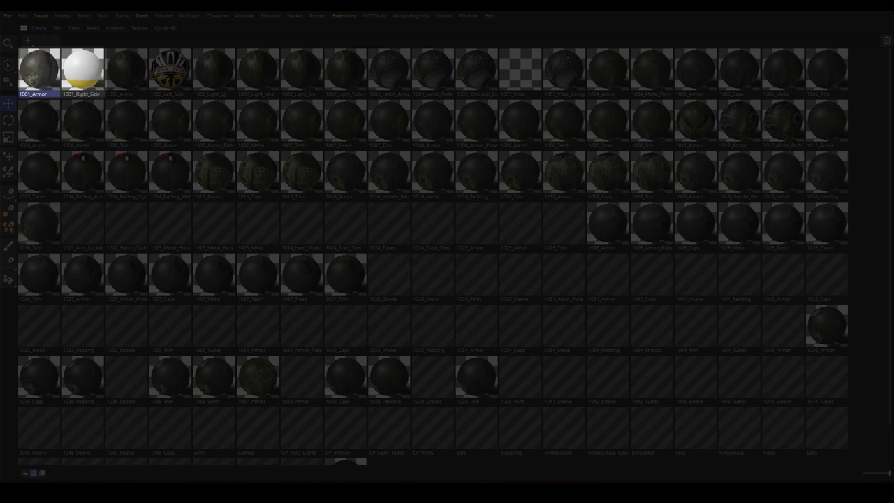
- Merge the duplicate materials in the other numbered groups, from 1002 to 1038, keeping one material per shared texture
scroll(433, 255, down, 1)
scroll(433, 255, up, 1)
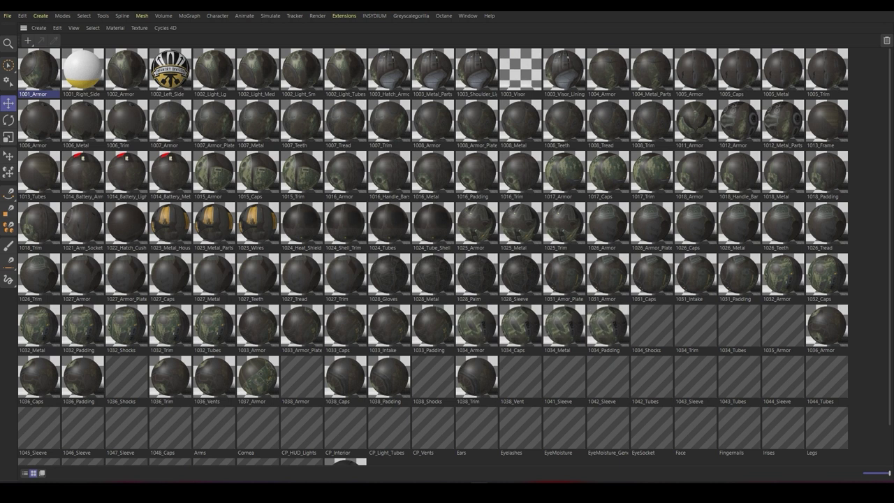
scroll(447, 256, down, 1)
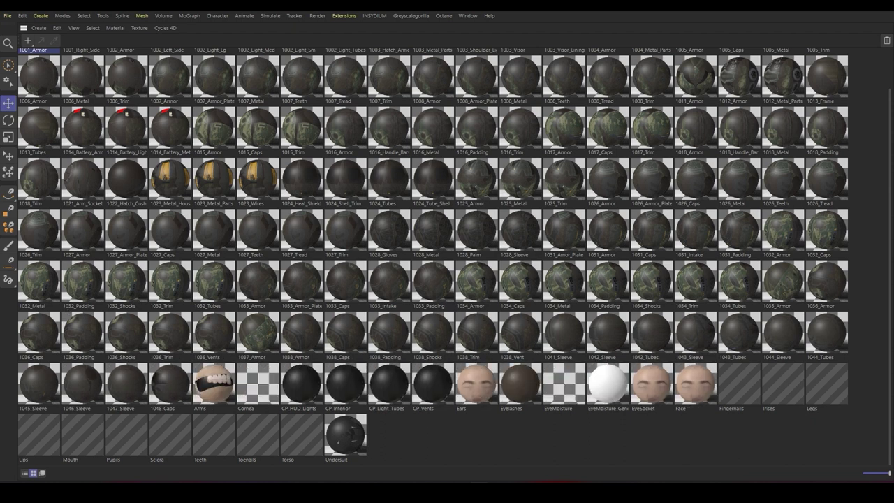
alt+drag(39, 77, 82, 77)
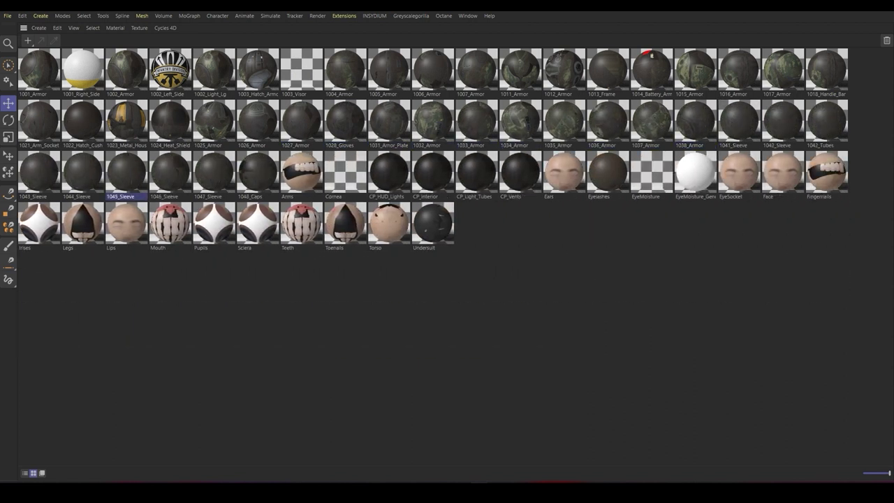
- Replace the CP_Interior, CP_Light_Tubes and CP_Vents materials with CP_HUD_Lights and check the result on the robot
alt+drag(389, 172, 434, 172)
alt+drag(389, 172, 433, 171)
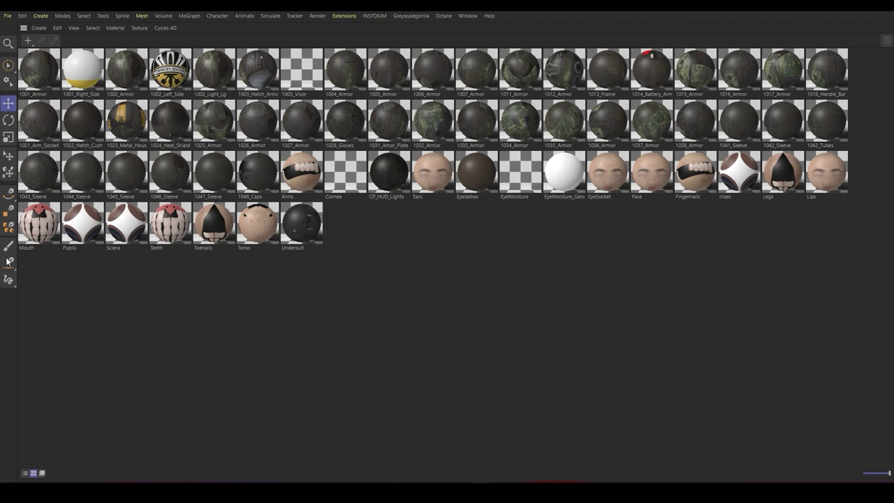
key(ctrl+Tab)
alt+right_drag(176, 218, 151, 218)
mouse_move(176, 218)
alt+mouse_down()
mouse_move(140, 218)
mouse_move(187, 221)
mouse_move(179, 220)
alt+mouse_up()
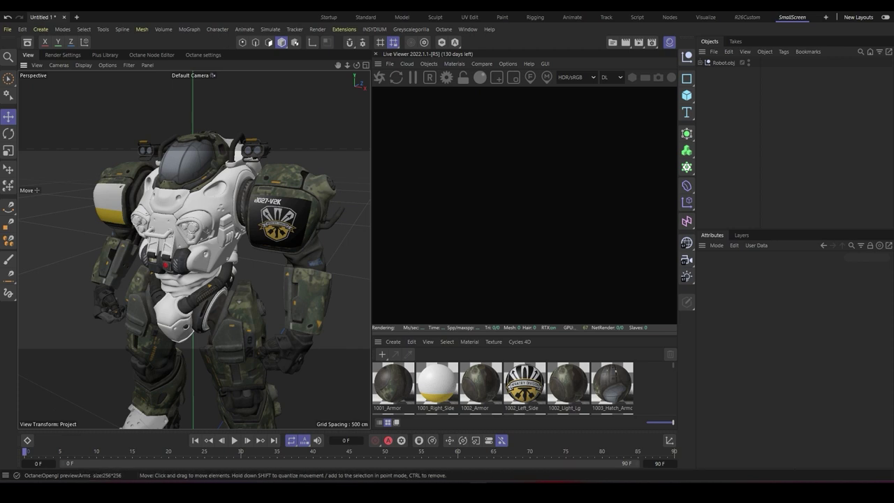
- Examine the robot's forearm armor and sleeve meshes, and inspect the cockpit visor up close in the live render
click(306, 299)
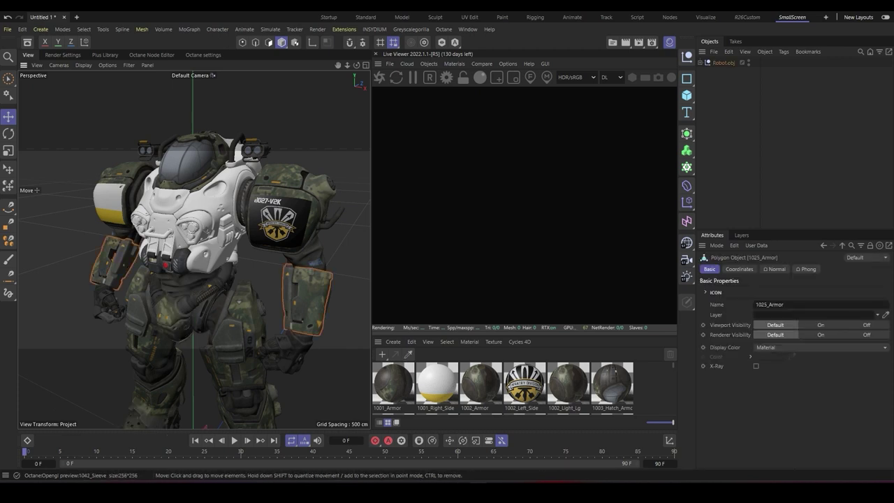
click(306, 299)
click(307, 253)
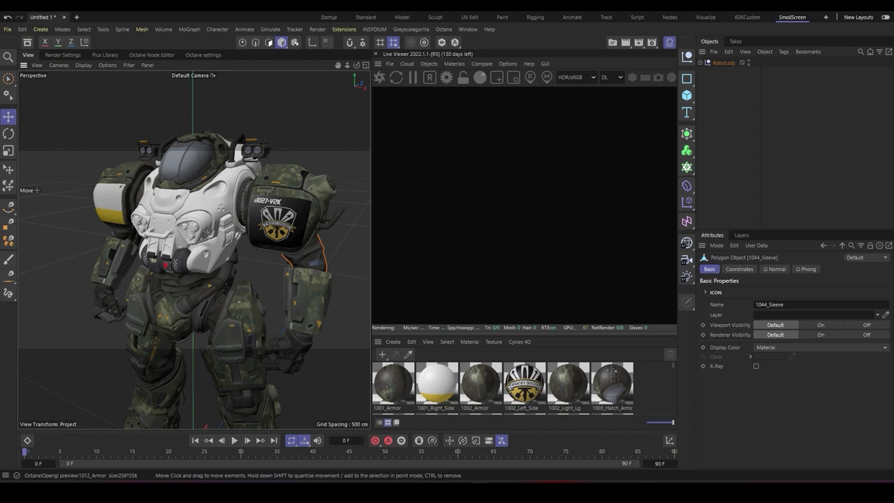
alt+drag(195, 227, 266, 227)
mouse_move(115, 191)
alt+right_down()
mouse_move(199, 192)
mouse_move(115, 192)
alt+right_up()
alt+drag(238, 175, 196, 200)
scroll(196, 200, up, 4)
scroll(195, 200, down, 2)
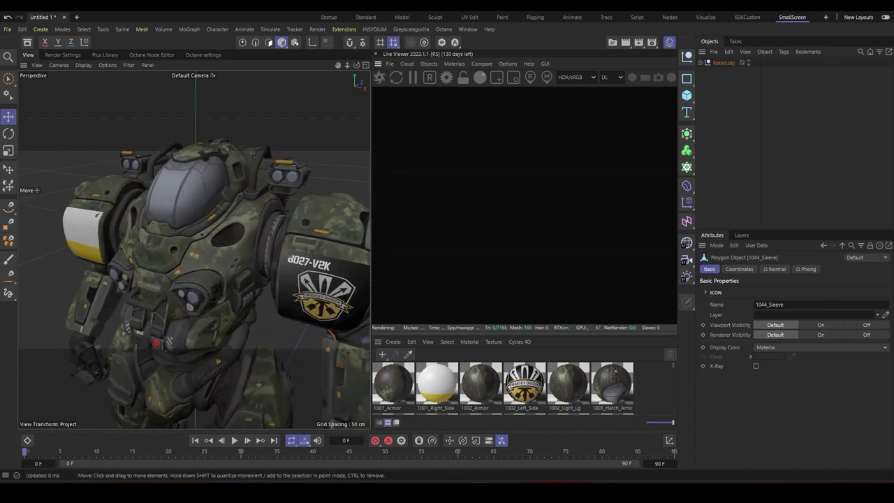
scroll(175, 161, up, 8)
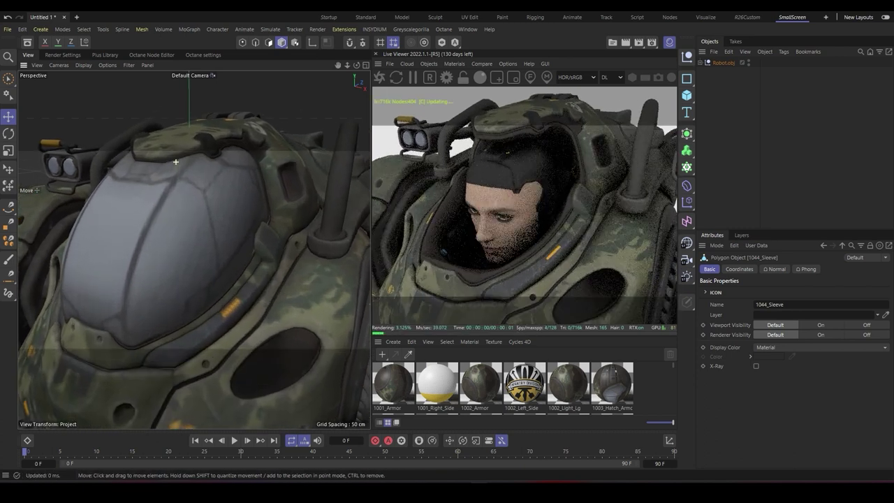
scroll(176, 162, up, 2)
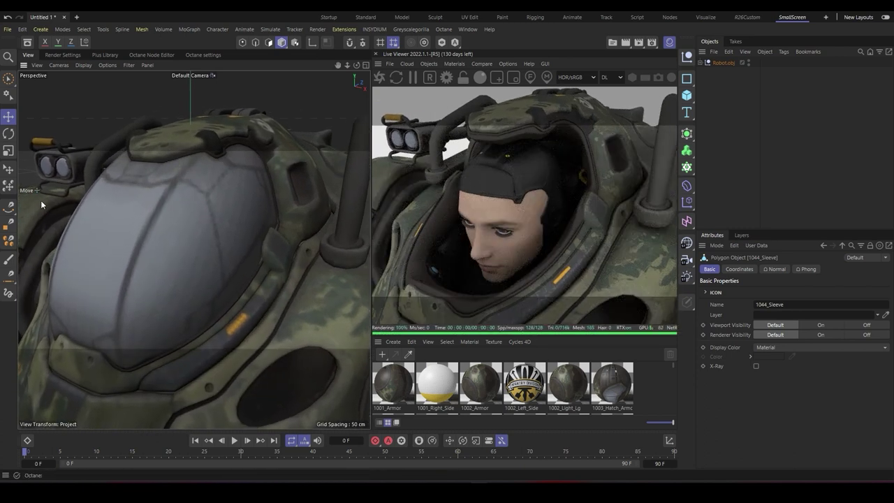
- Pick the invisible visor's material, 1003_Visor, from the render and open it in the node editor
right_click(545, 155)
key(Escape)
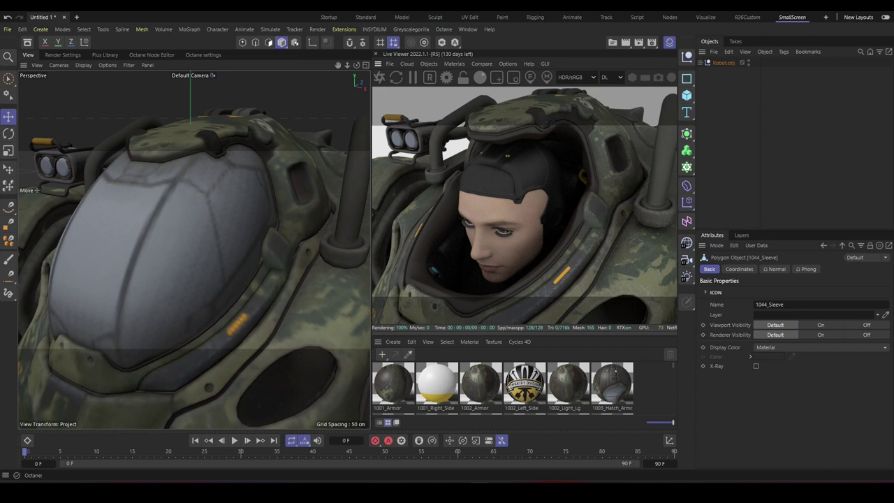
right_click(530, 169)
click(559, 191)
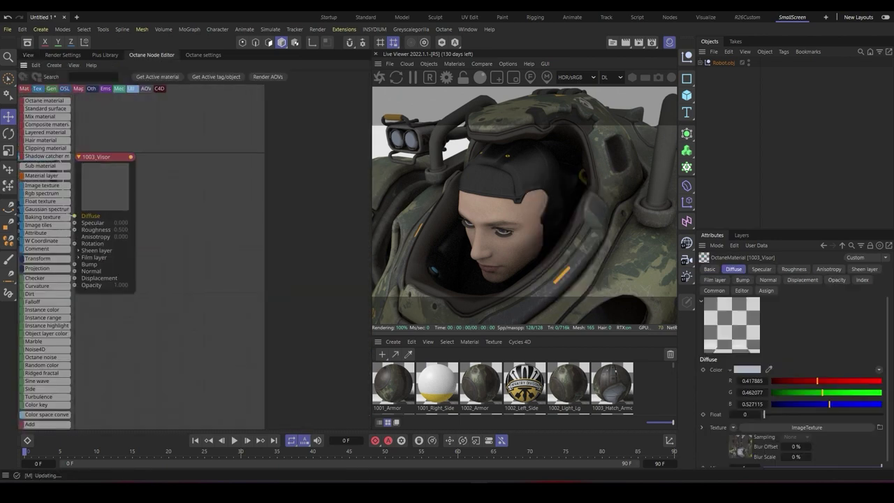
middle_drag(175, 265, 237, 288)
click(166, 177)
- Set the 1003_Visor material's opacity color to full white (V 100%) and return to the perspective view
click(277, 89)
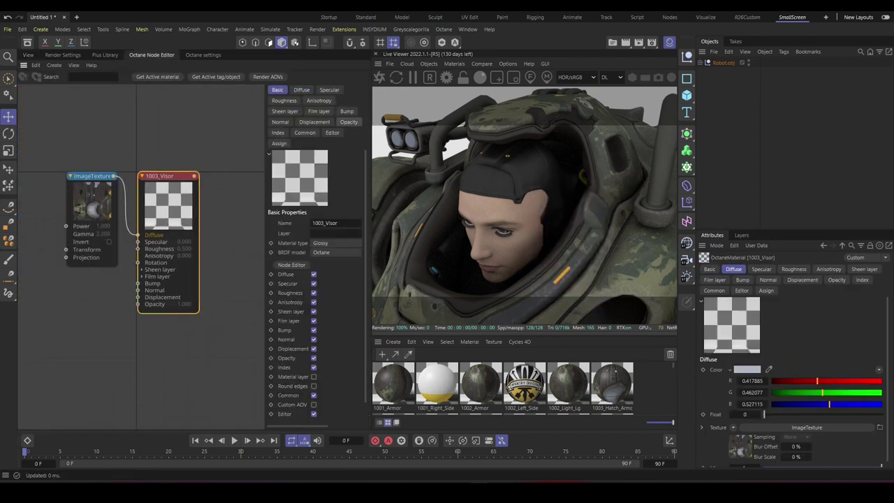
click(348, 121)
click(315, 222)
drag(338, 329, 405, 329)
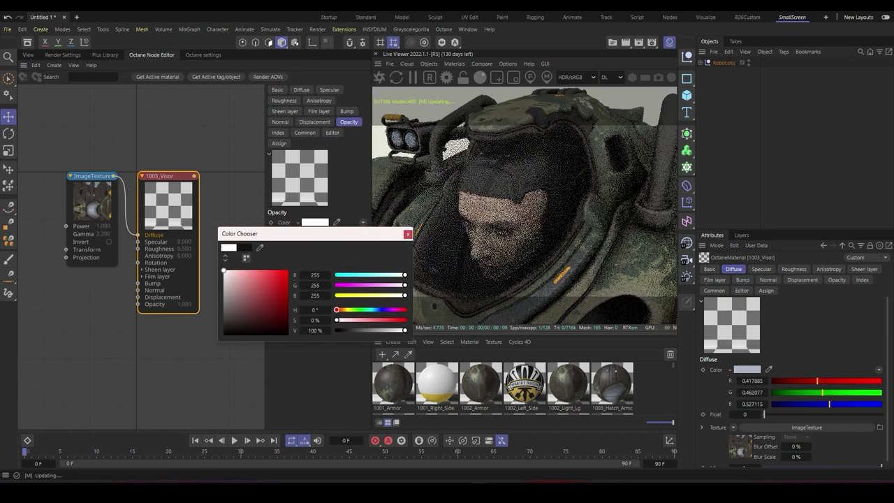
click(406, 232)
click(28, 55)
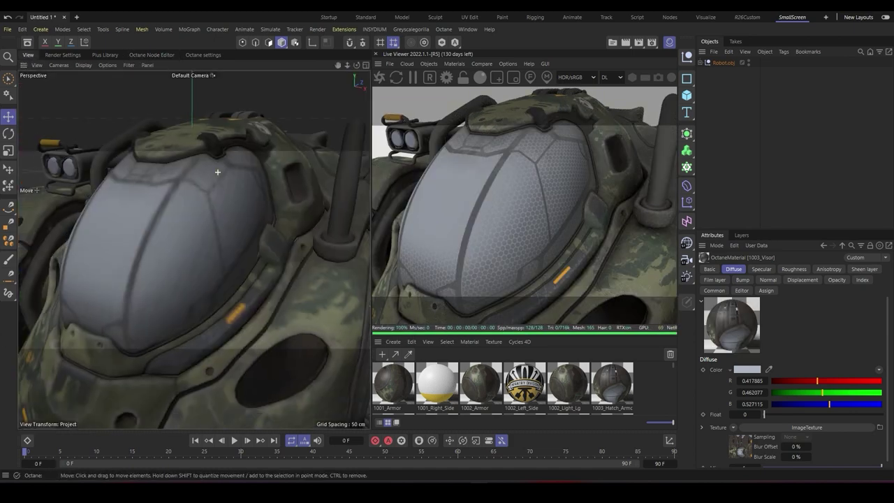
- Inspect the robot's visor and whole upper body from farther away in the live render
scroll(218, 172, down, 6)
alt+middle_drag(218, 171, 240, 147)
scroll(222, 168, down, 4)
mouse_move(222, 169)
alt+mouse_down()
mouse_move(311, 171)
mouse_move(223, 170)
alt+mouse_up()
alt+middle_drag(239, 162, 275, 179)
scroll(235, 180, up, 4)
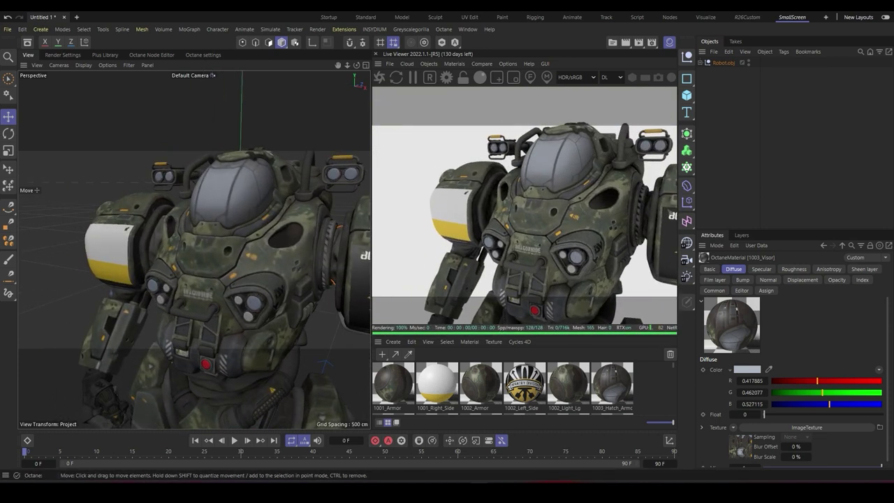
scroll(225, 237, down, 4)
scroll(226, 236, up, 2)
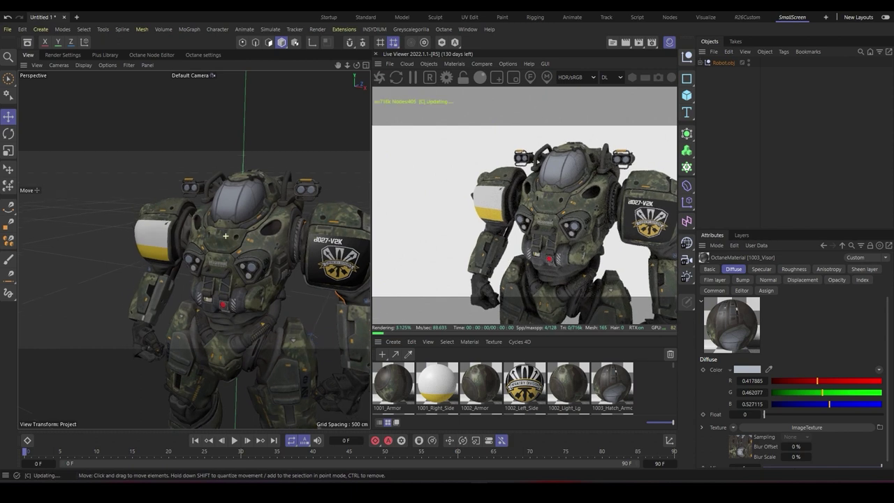
alt+drag(225, 237, 223, 244)
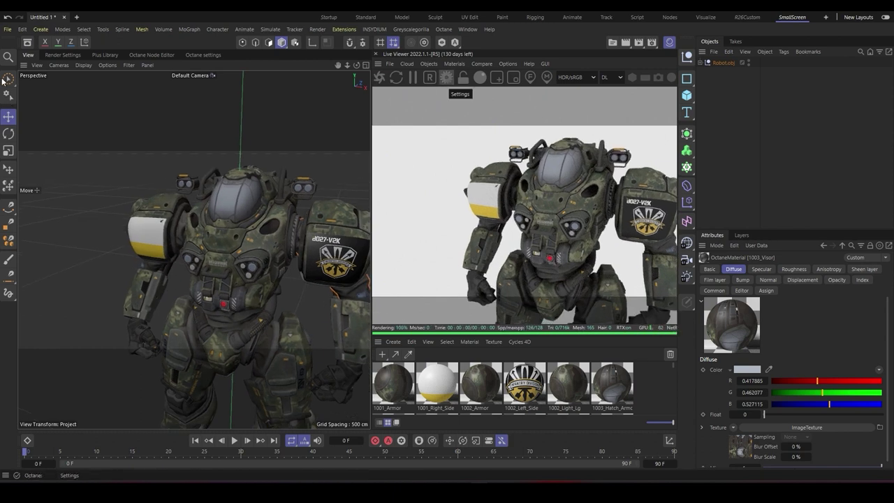
- Switch the Octane render kernel to Path tracing
click(447, 77)
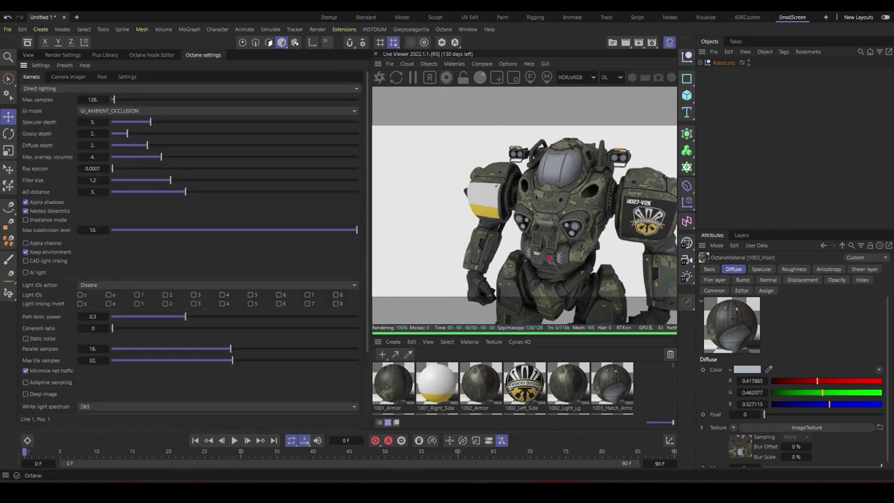
click(127, 76)
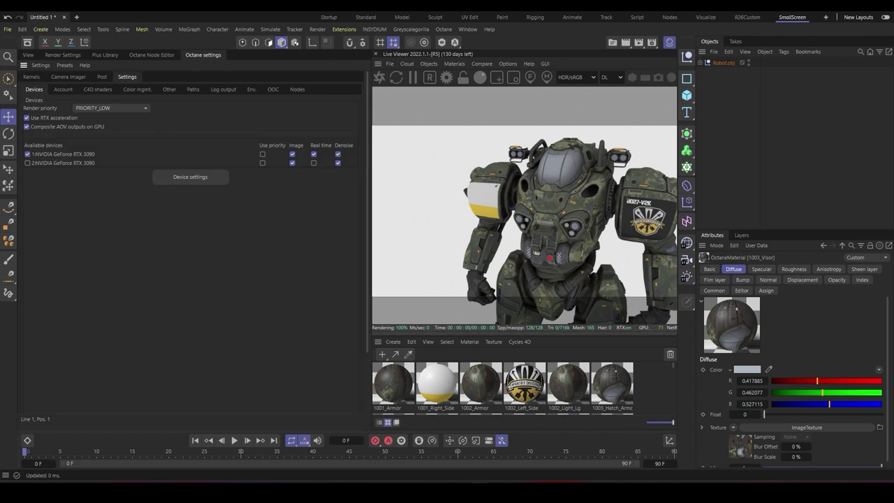
click(32, 77)
click(70, 88)
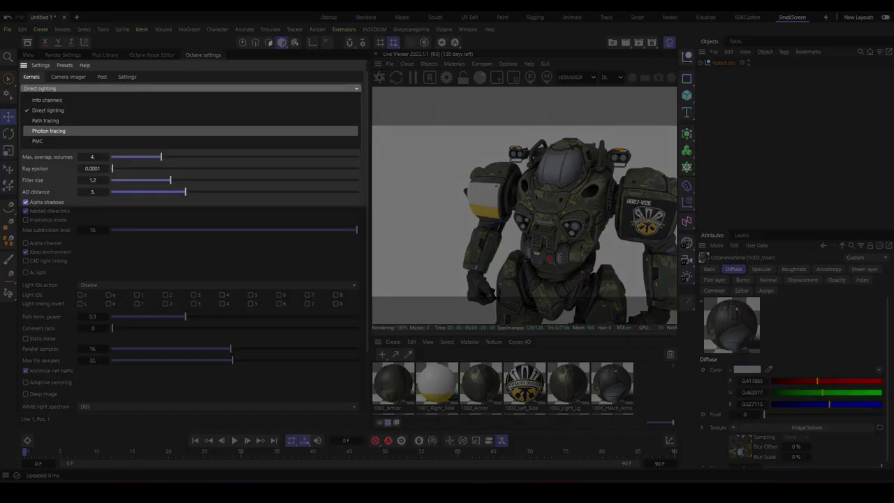
click(87, 120)
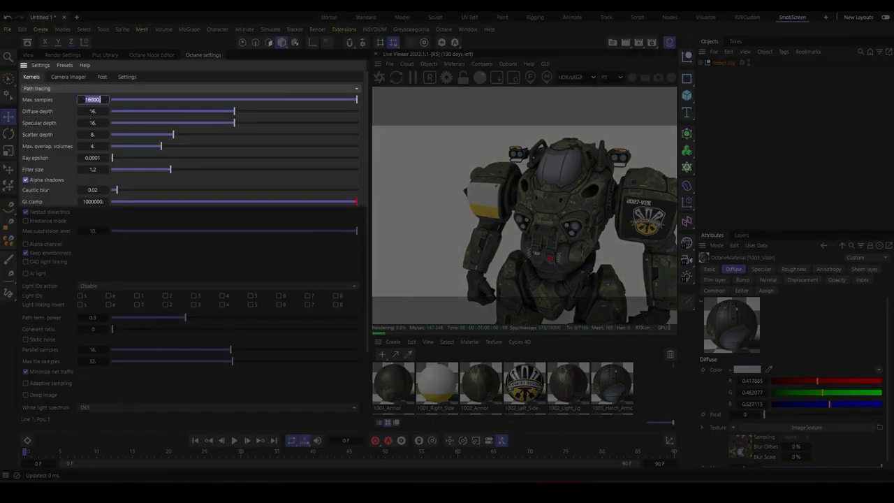
- Set the path tracing kernel's max samples to 1024, diffuse and specular depth to 8, and GI clamp to 1
key(Tab)
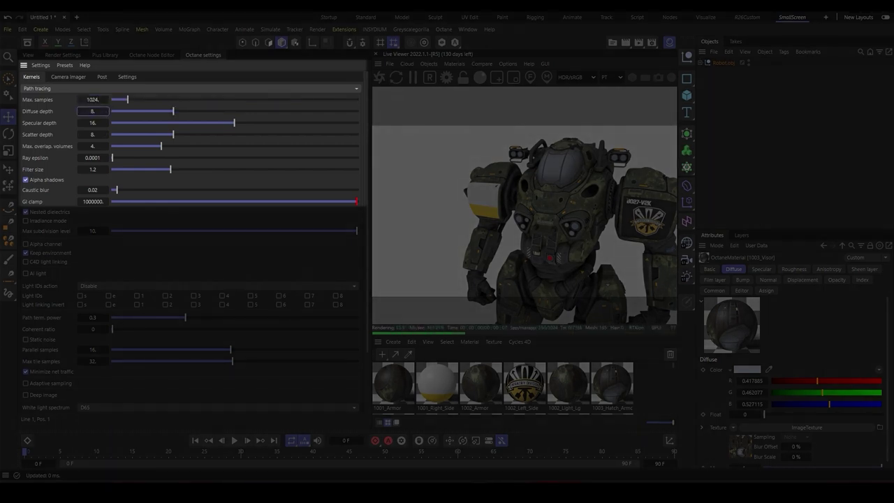
key(Tab)
text(8)
key(Return)
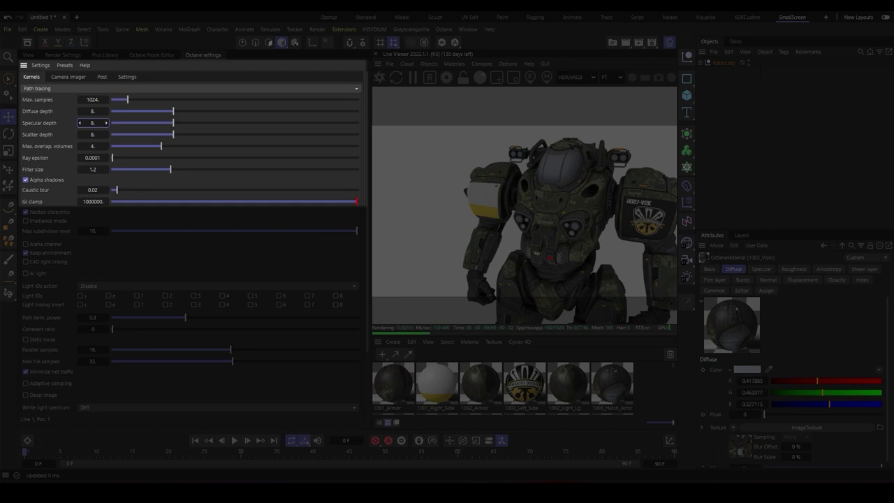
click(93, 202)
text(1)
key(Return)
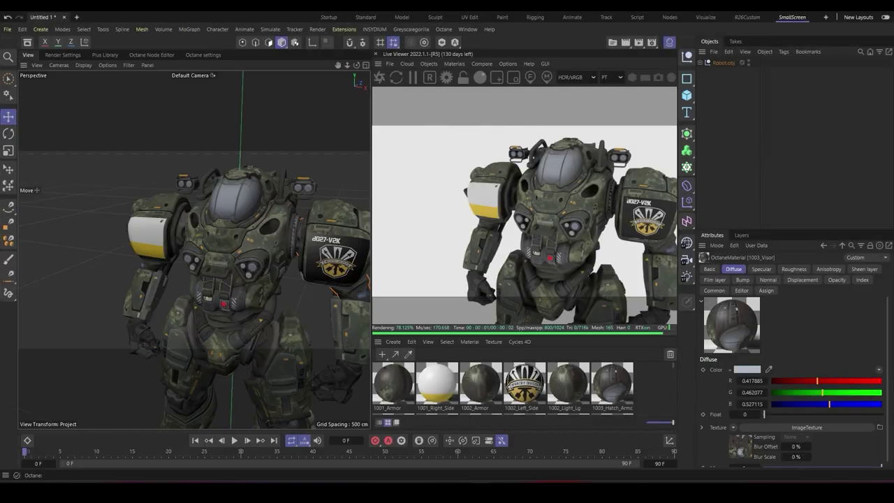
- Reframe the robot and add an Octane HDRI environment to the scene
alt+drag(209, 231, 183, 222)
scroll(246, 213, down, 4)
scroll(181, 222, up, 6)
scroll(183, 222, down, 3)
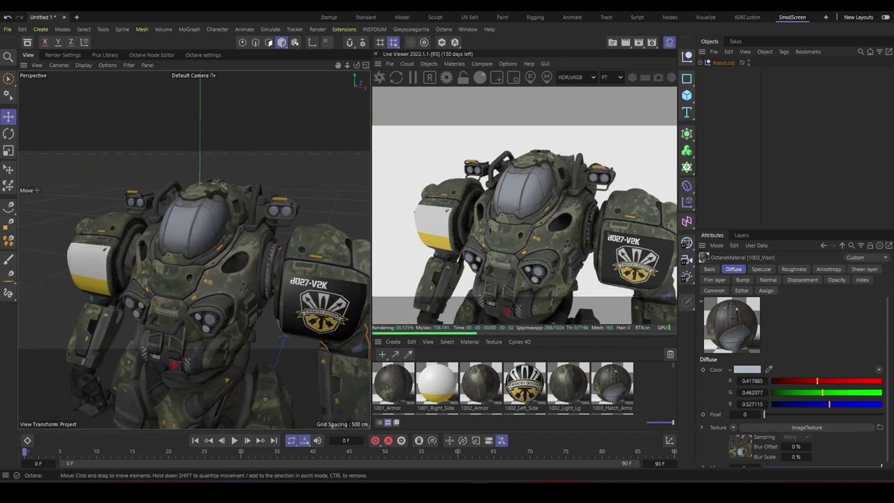
alt+middle_drag(184, 213, 175, 199)
scroll(175, 199, down, 3)
key(shift+c)
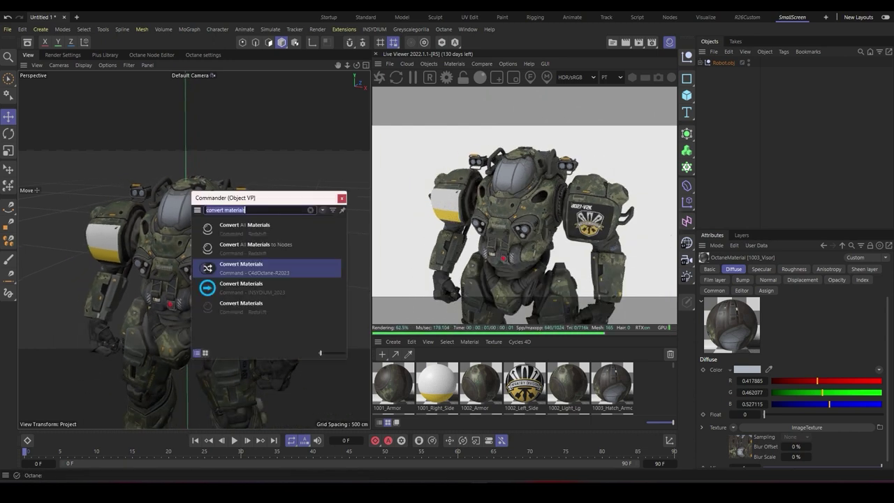
text(hdri e)
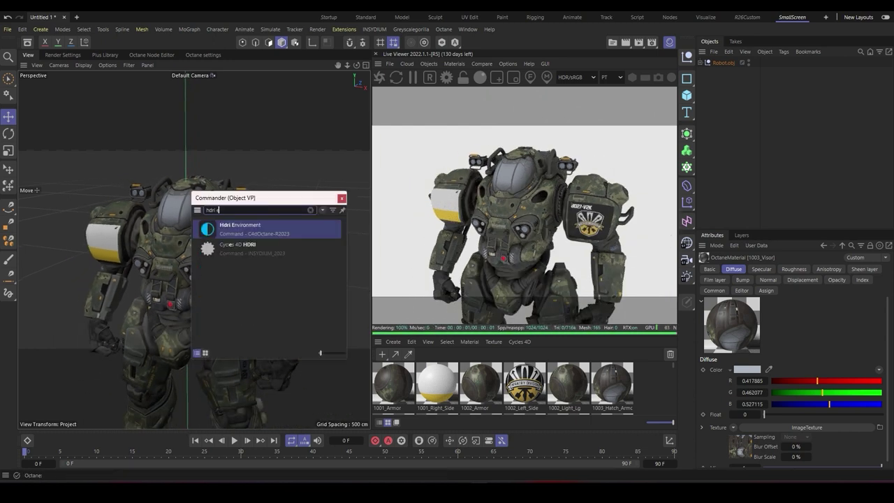
key(Return)
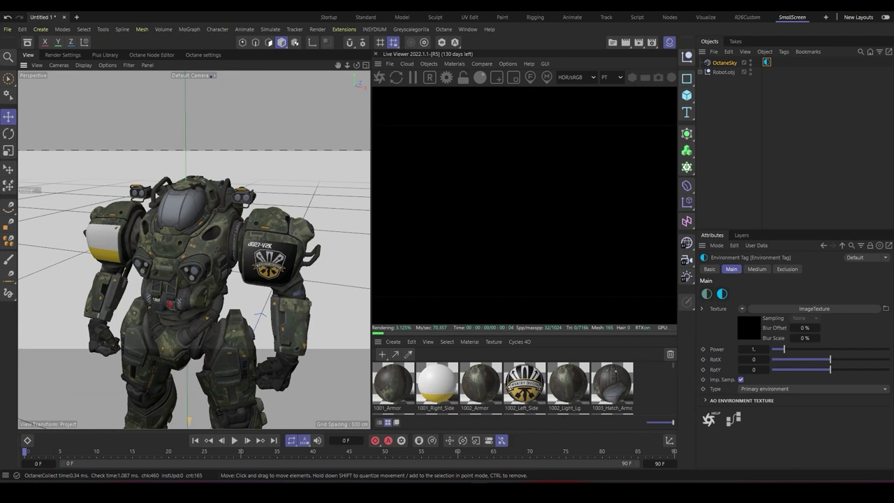
- Add an Octane Targetted Arealight with Robot.obj as its target
scroll(212, 219, down, 4)
scroll(211, 219, up, 5)
scroll(212, 220, down, 2)
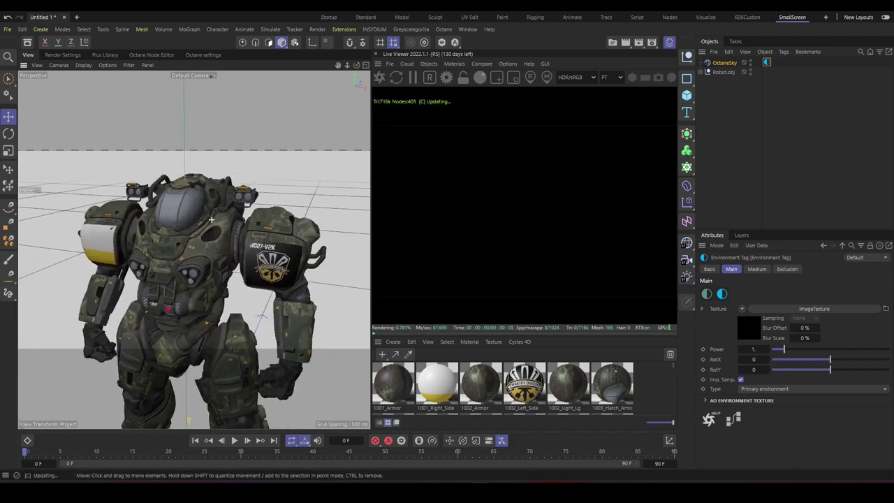
alt+middle_drag(212, 219, 221, 214)
key(Down)
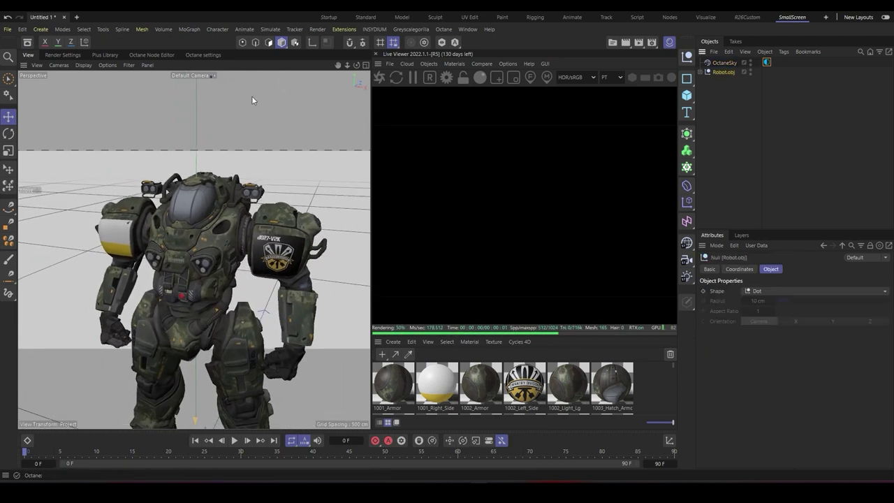
key(shift+c)
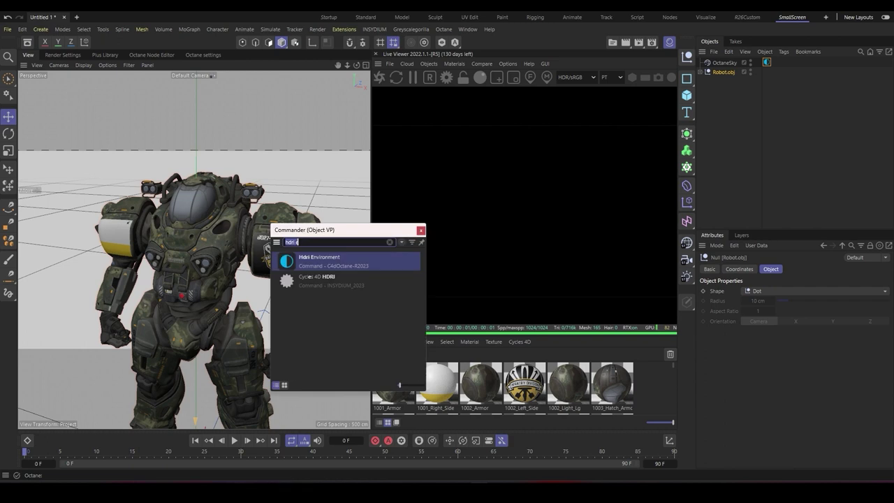
text(target light)
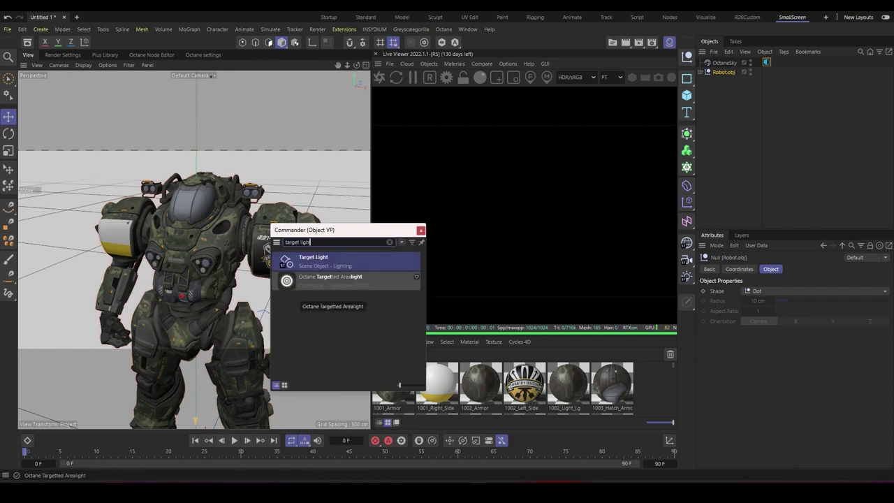
click(342, 281)
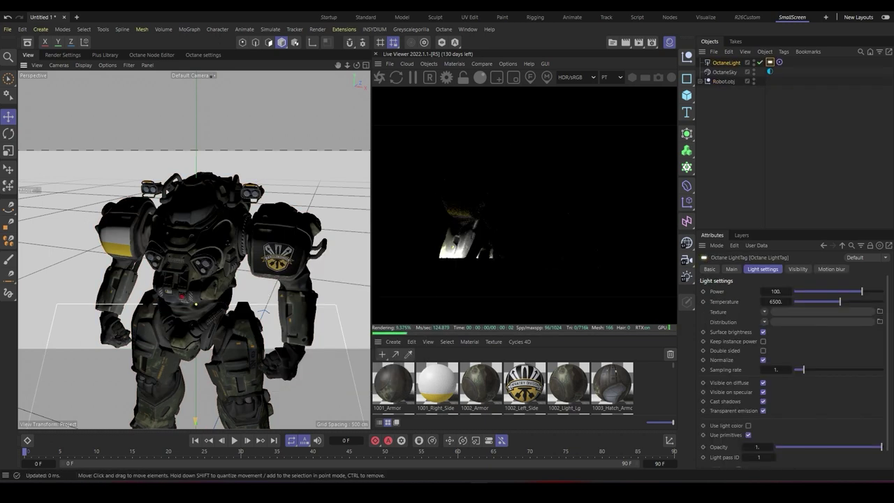
- Move the area light off to one side of the robot and raise it above the robot's head
scroll(208, 209, down, 5)
alt+middle_drag(210, 280, 258, 294)
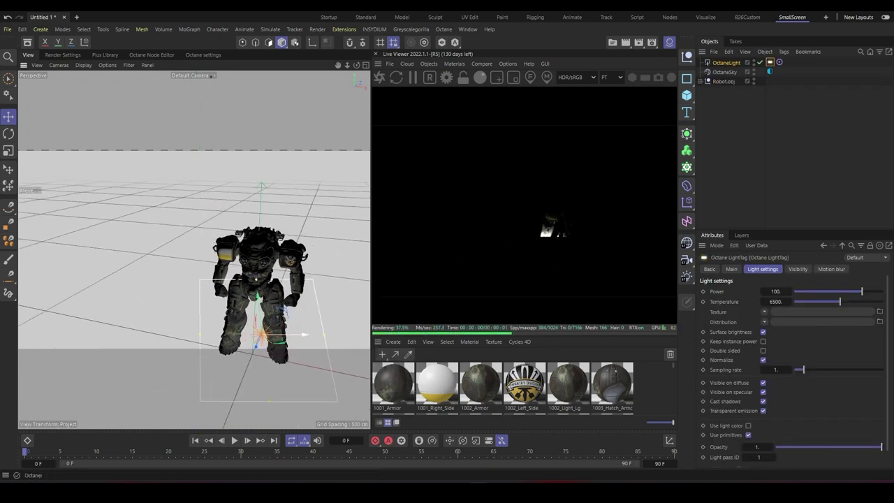
drag(299, 333, 187, 333)
drag(156, 296, 191, 193)
scroll(242, 222, up, 2)
alt+drag(243, 222, 168, 206)
alt+drag(222, 265, 314, 273)
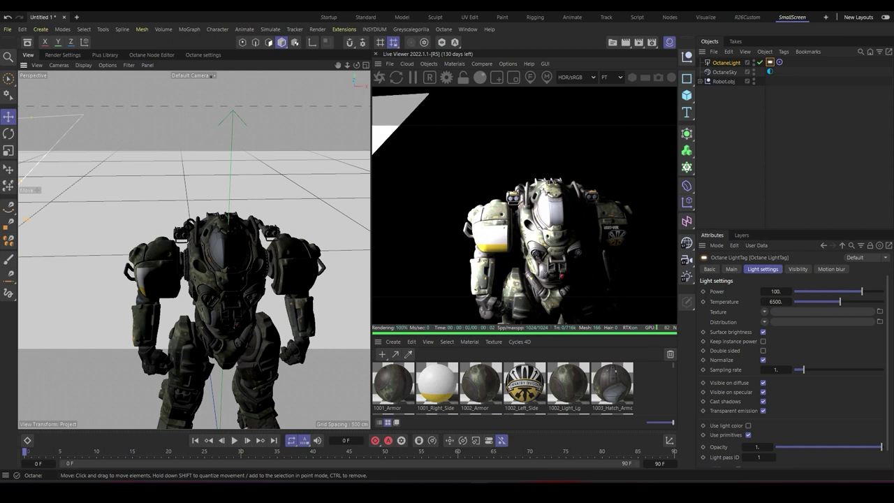
- Push the raised area light farther away from the robot on the same side
scroll(342, 272, down, 3)
drag(108, 258, 43, 197)
scroll(194, 249, down, 4)
alt+drag(194, 249, 227, 255)
scroll(252, 264, up, 2)
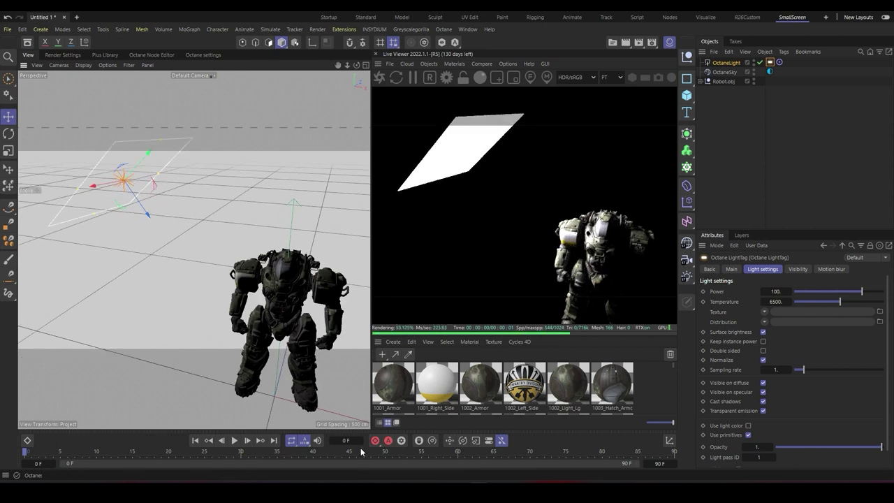
- Duplicate the area light onto the robot's opposite side and set the opacity of both lights to 0
drag(360, 452, 301, 445)
scroll(219, 277, down, 3)
scroll(253, 277, down, 1)
key(w)
ctrl+drag(196, 215, 419, 234)
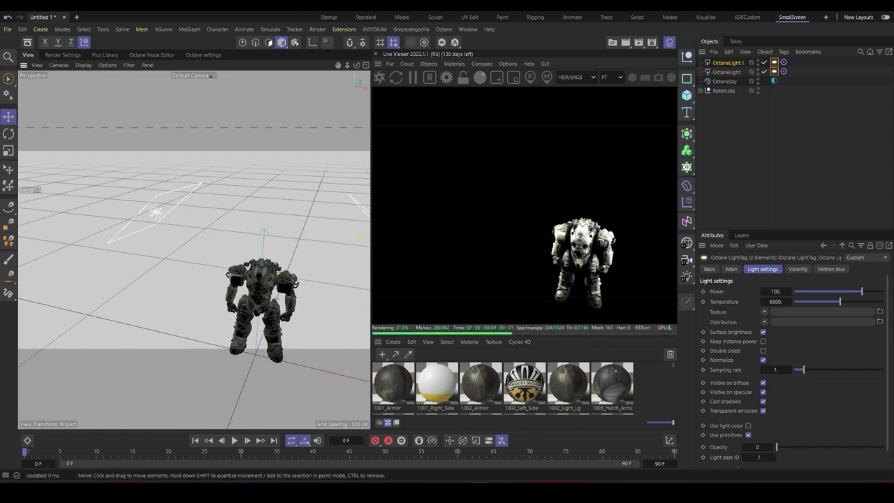
- Reduce the power of both Octane lights together to about 20.84, framing the robot's upper body
scroll(259, 294, up, 8)
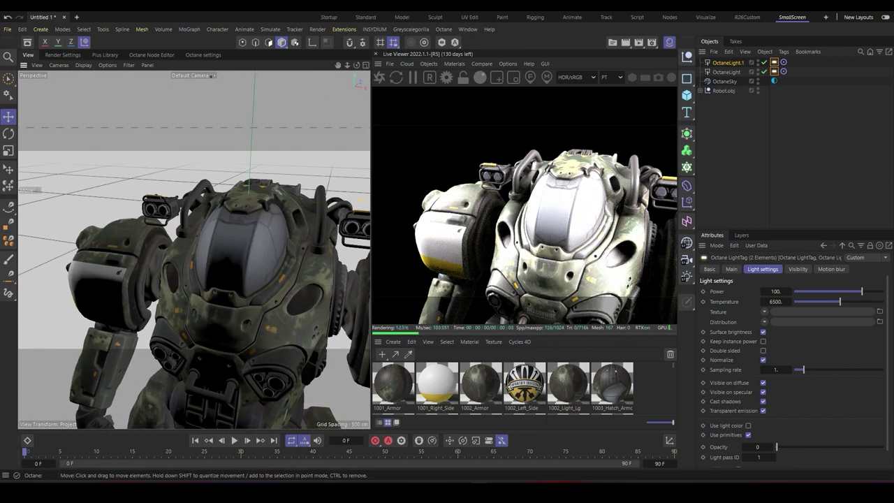
alt+drag(259, 293, 270, 285)
click(774, 71)
shift+click(774, 62)
drag(852, 291, 855, 291)
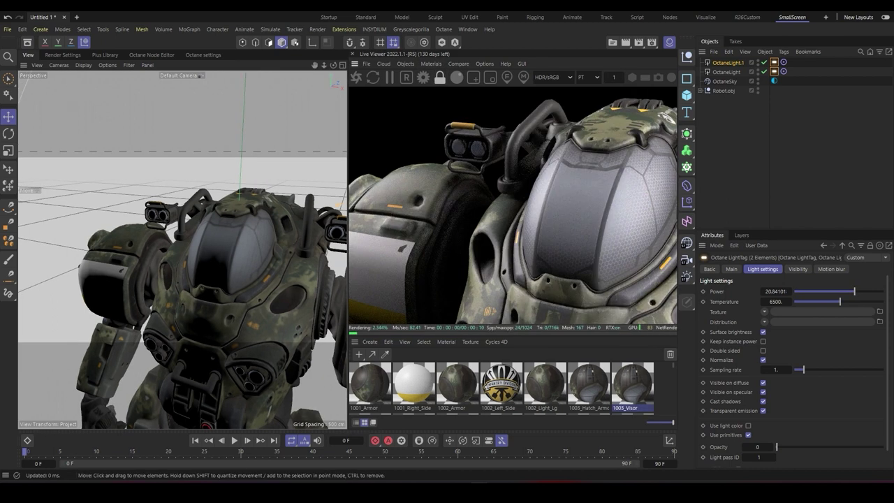
- Frame the robot's chest closely beside an enlarged Live Viewer and open the chest plate's 1002_Armor material in the node editor
scroll(512, 205, down, 4)
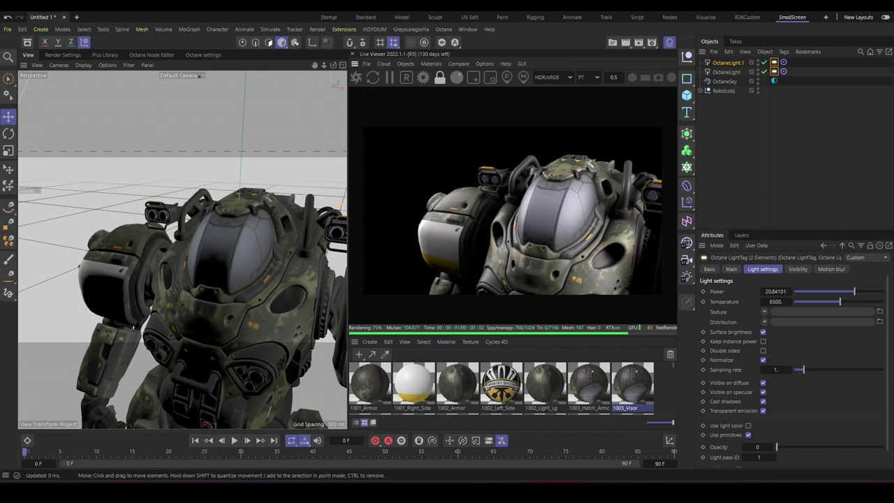
drag(348, 209, 325, 210)
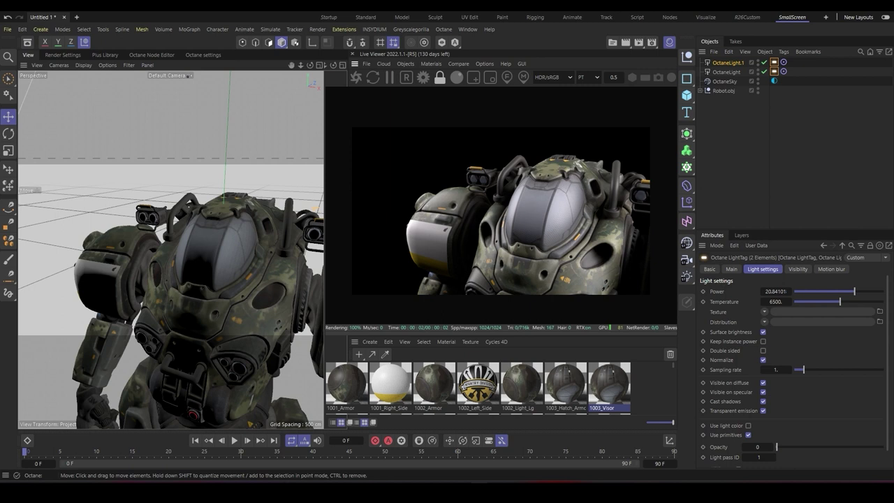
alt+middle_drag(209, 279, 160, 202)
alt+right_drag(161, 203, 190, 205)
alt+middle_drag(190, 205, 66, 236)
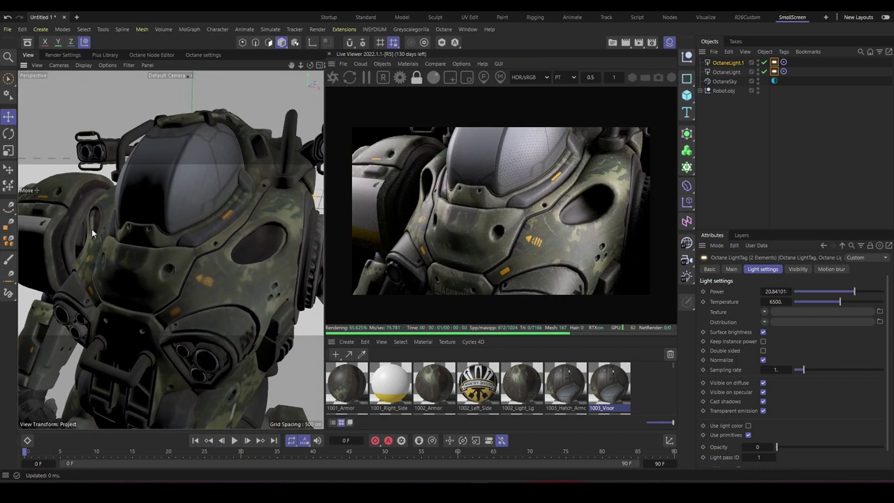
right_click(542, 232)
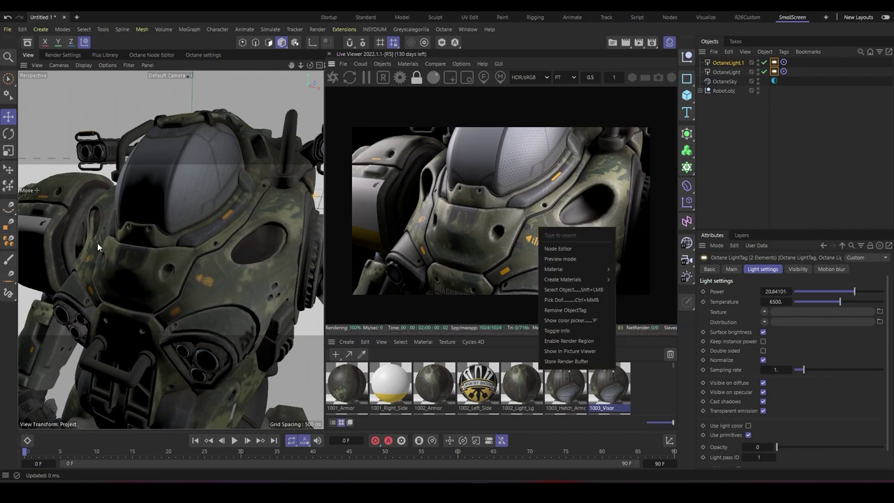
key(Down)
key(Return)
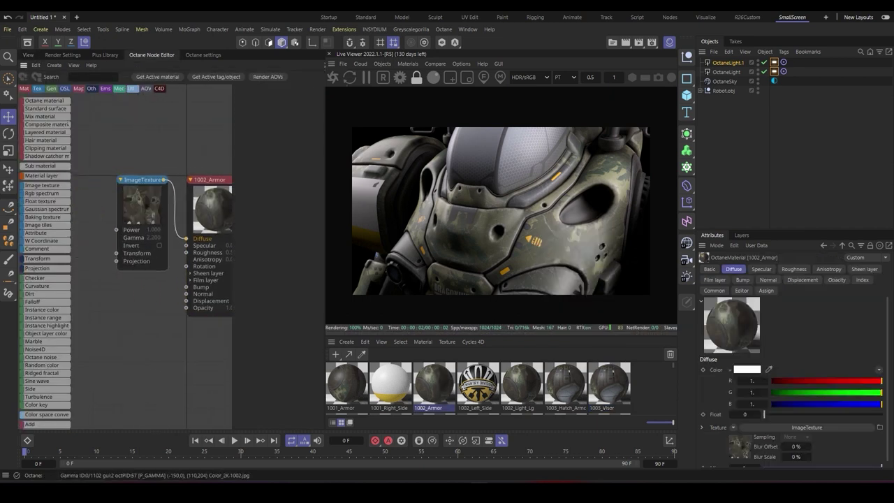
- Arrange the ImageTexture and 1002_Armor nodes with clear space between them in the node graph
scroll(173, 214, up, 1)
middle_drag(173, 213, 192, 214)
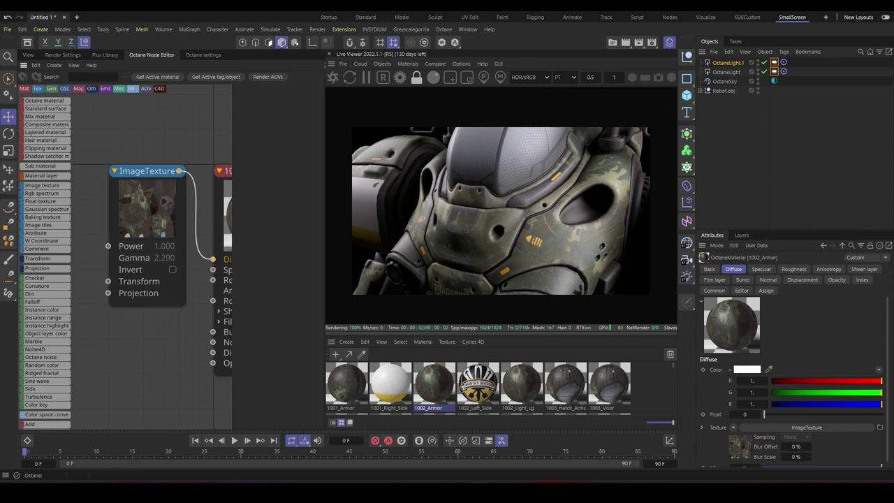
drag(146, 203, 117, 205)
middle_drag(117, 205, 58, 210)
scroll(124, 198, down, 1)
middle_drag(124, 198, 136, 194)
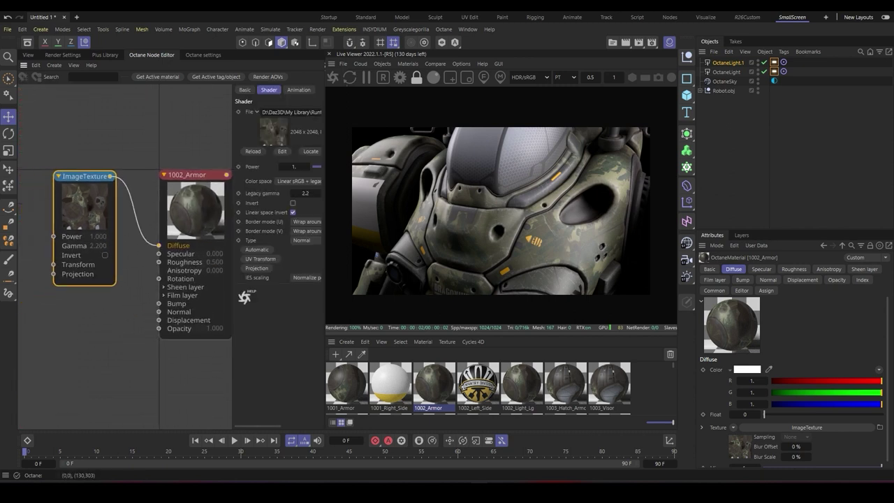
drag(193, 175, 199, 159)
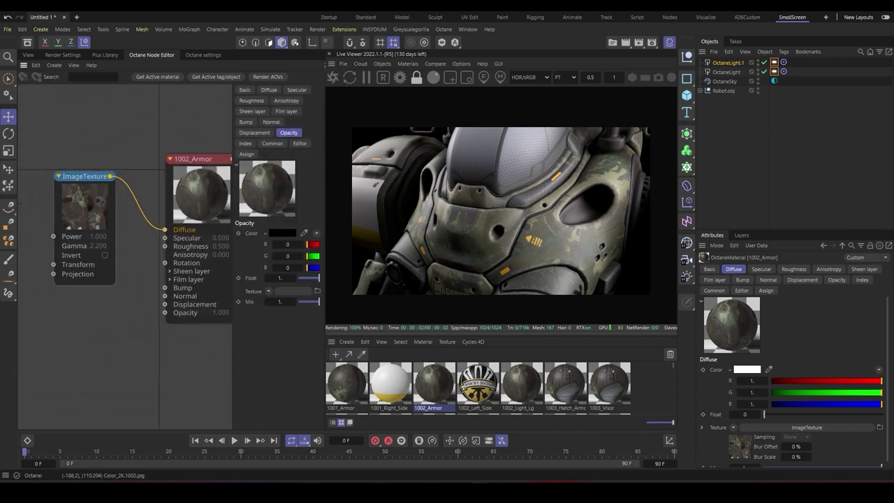
mouse_move(44, 185)
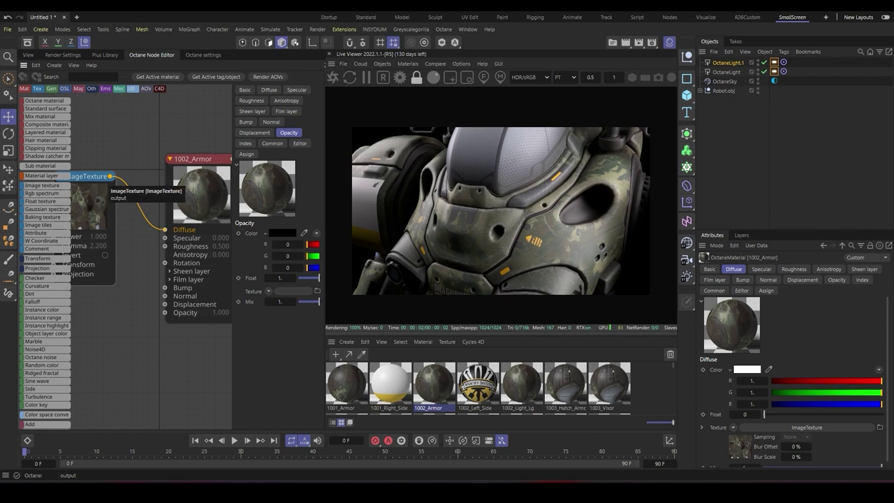
middle_drag(125, 209, 151, 204)
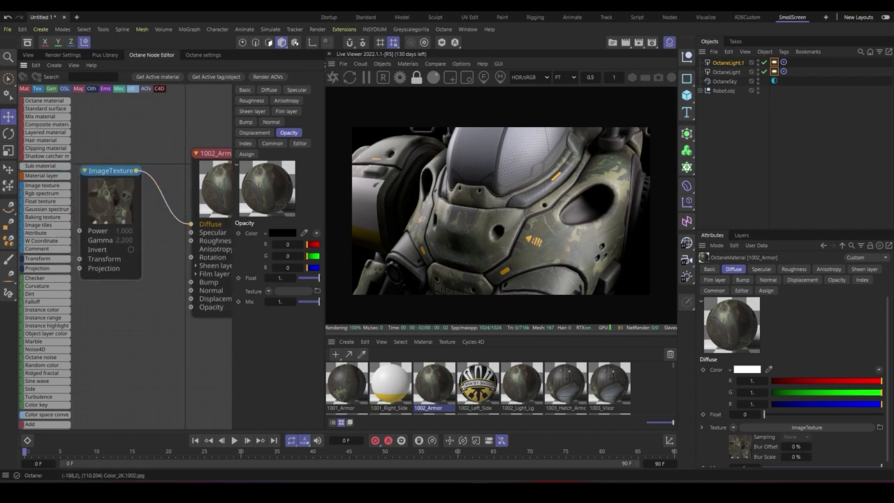
- Widen the node settings area and duplicate the ImageTexture node, placing the copy below the original
click(133, 189)
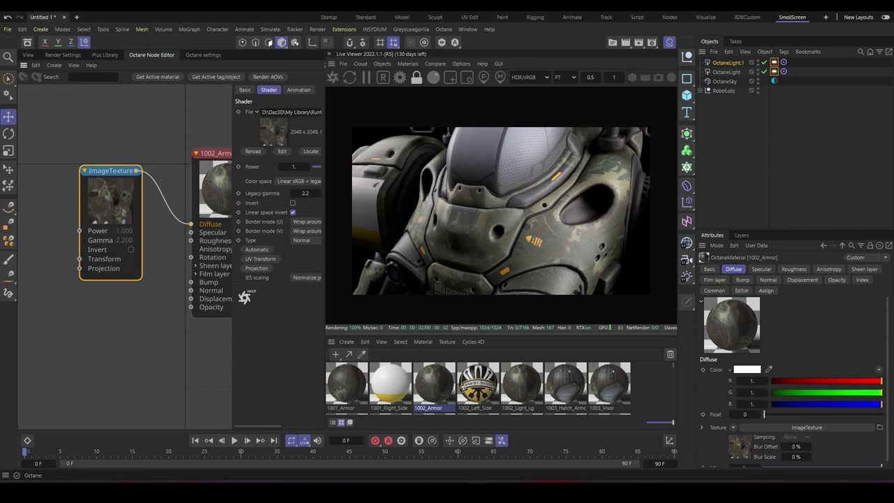
drag(232, 209, 214, 209)
middle_drag(150, 210, 129, 207)
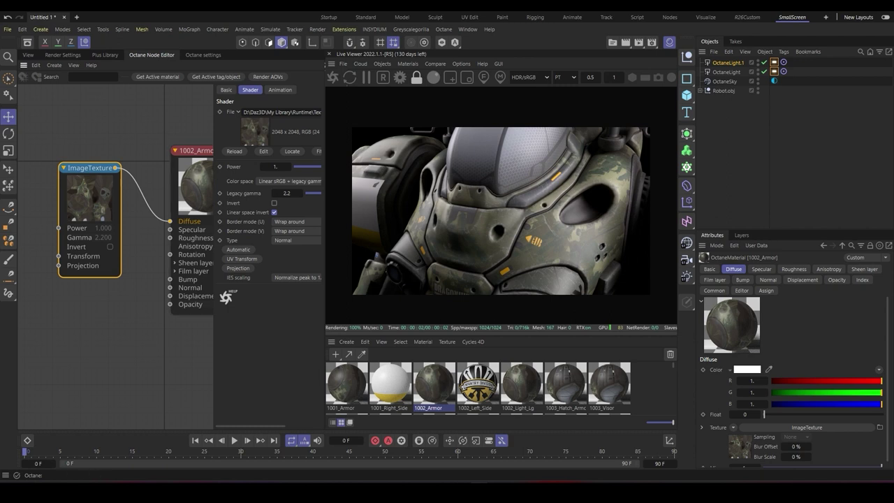
middle_drag(91, 167, 98, 151)
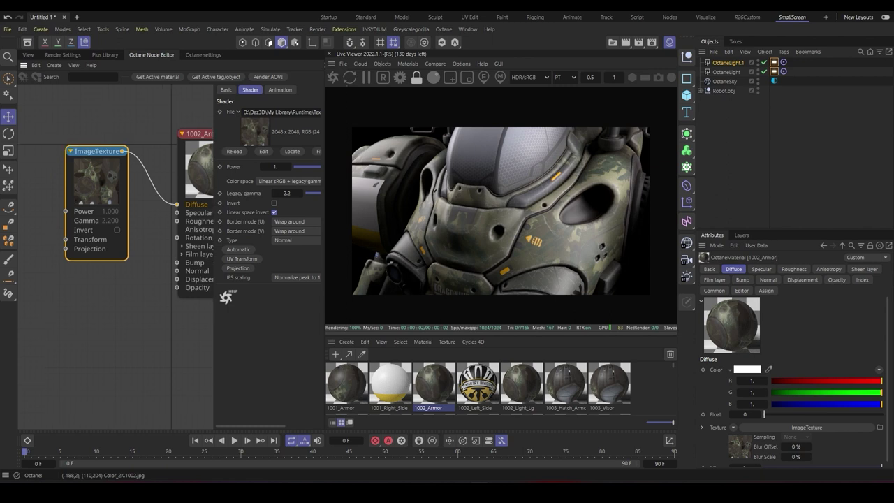
drag(98, 151, 83, 285)
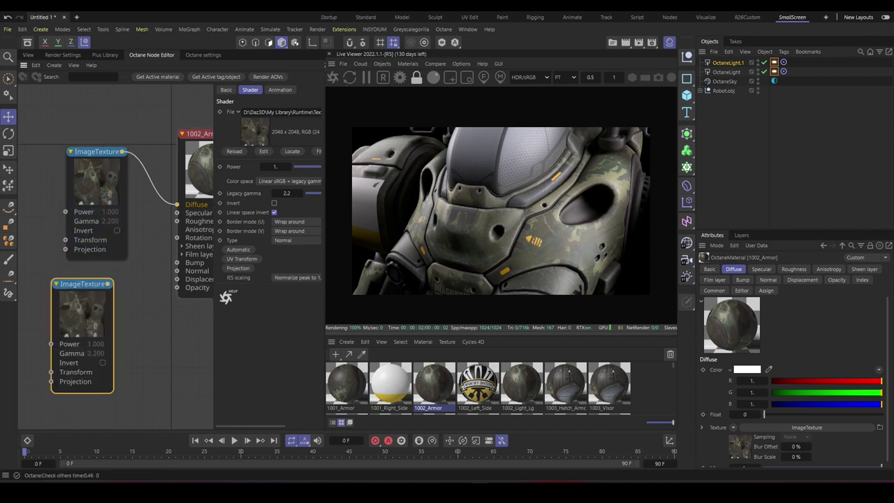
- Search the Timber Camo texture folder for 1002 and load Normal_2K.1002 into the duplicated image texture
drag(250, 426, 287, 426)
drag(280, 112, 310, 112)
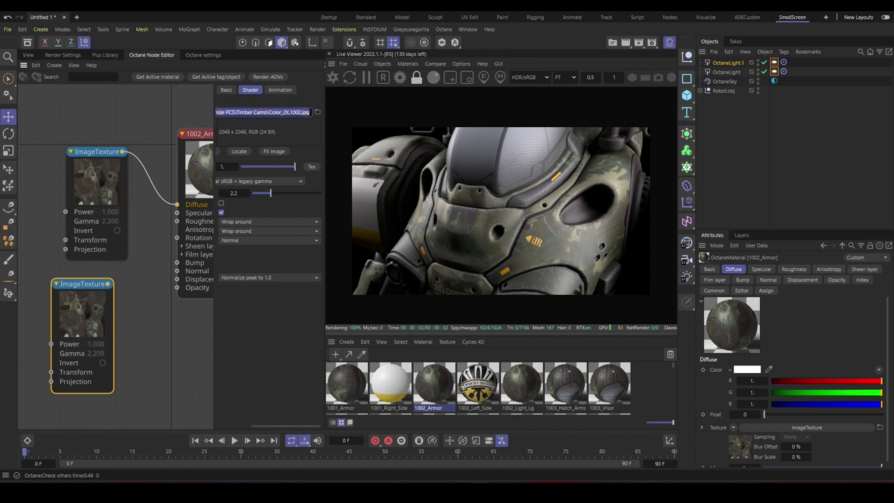
click(317, 112)
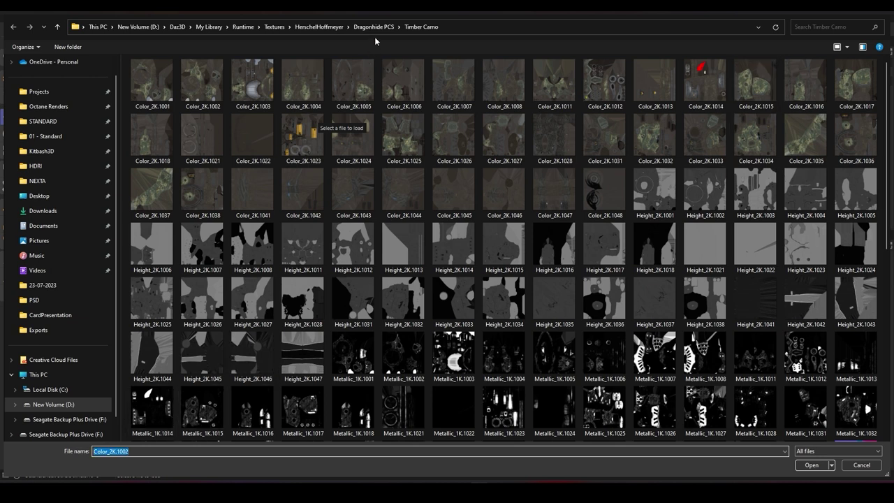
click(830, 26)
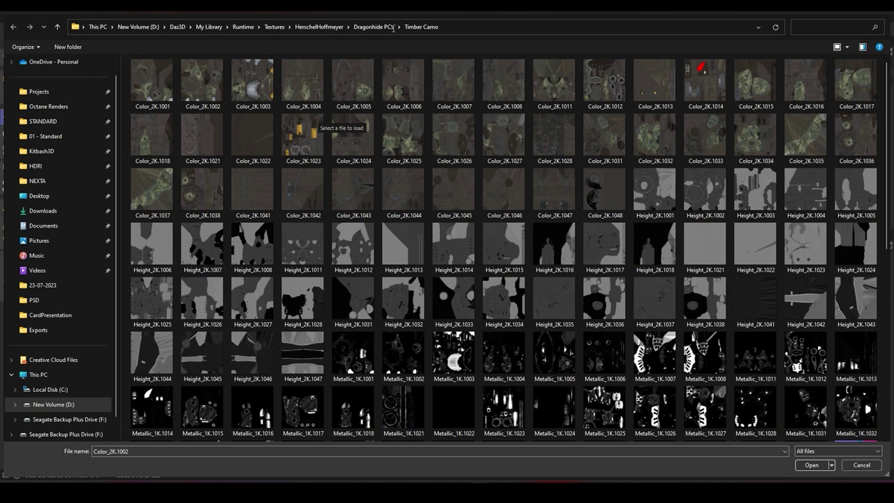
key(Return)
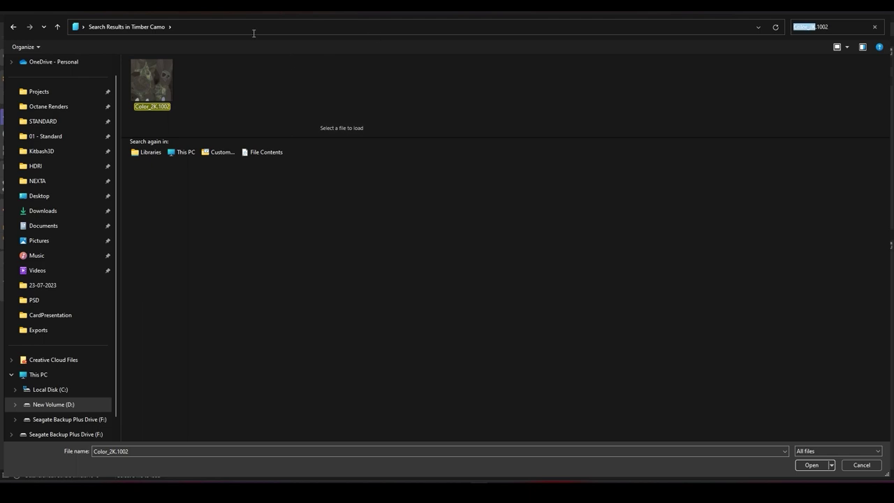
key(BackSpace)
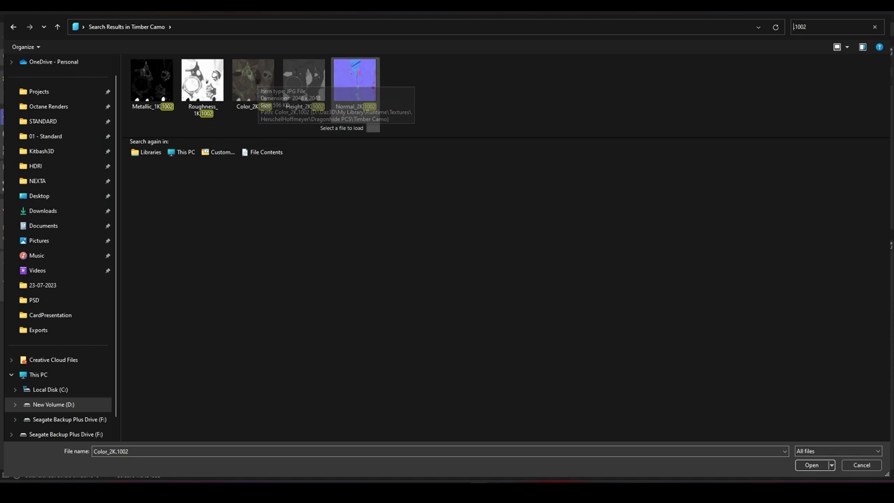
key(Return)
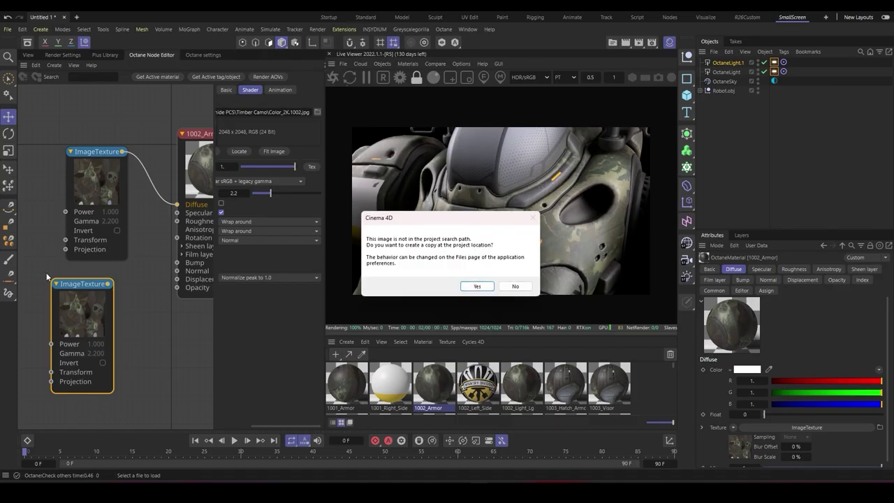
key(Return)
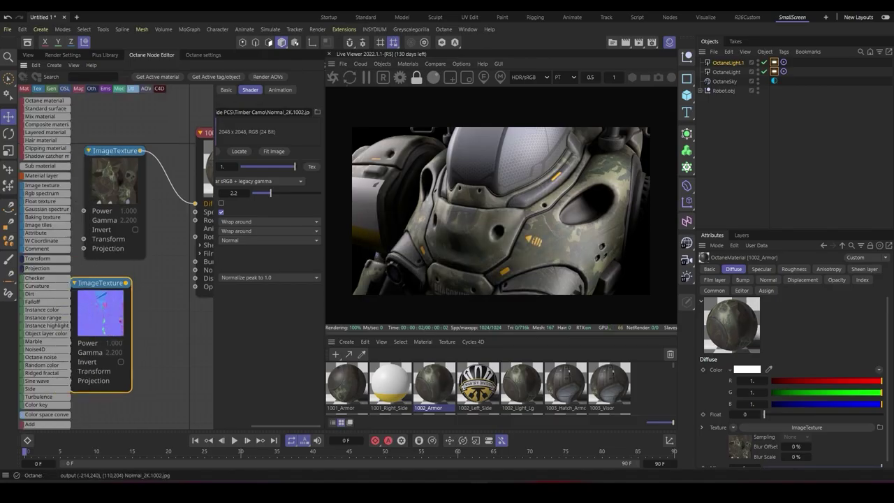
- Connect the Normal_2K.1002 texture node to the Normal input of the 1002_Armor material
middle_drag(147, 294, 134, 297)
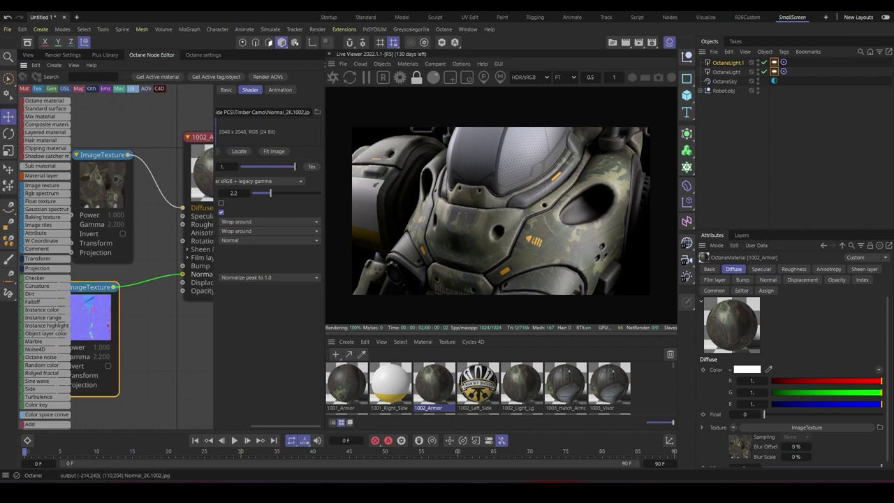
drag(113, 287, 182, 273)
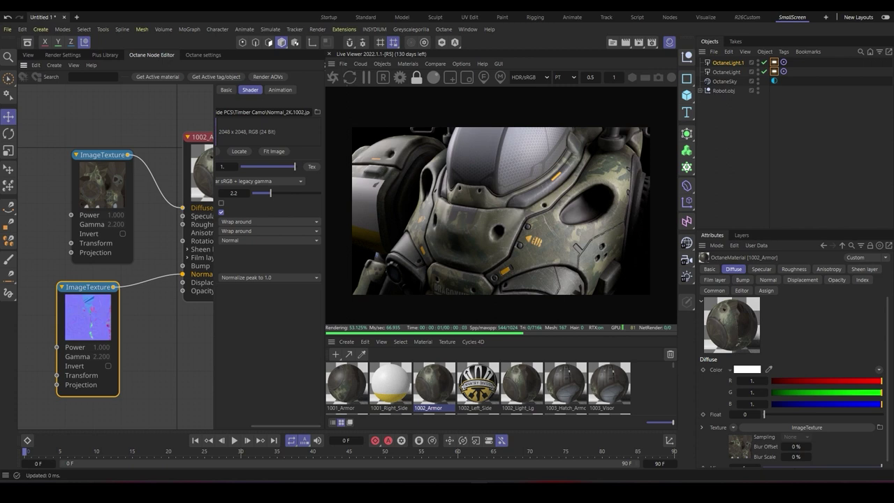
key(ctrl+z)
drag(114, 287, 182, 274)
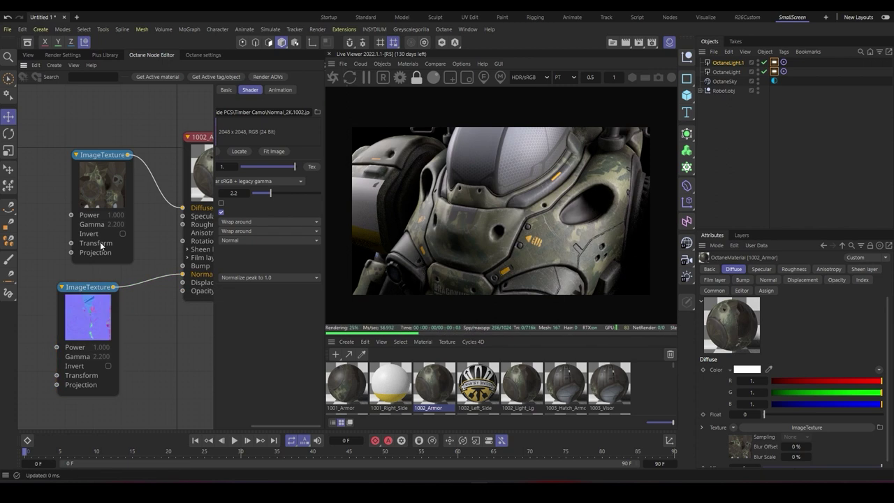
- Store the render buffer, compare the armor with and without its normal map in an A/B comparison, and turn the comparison off
click(434, 63)
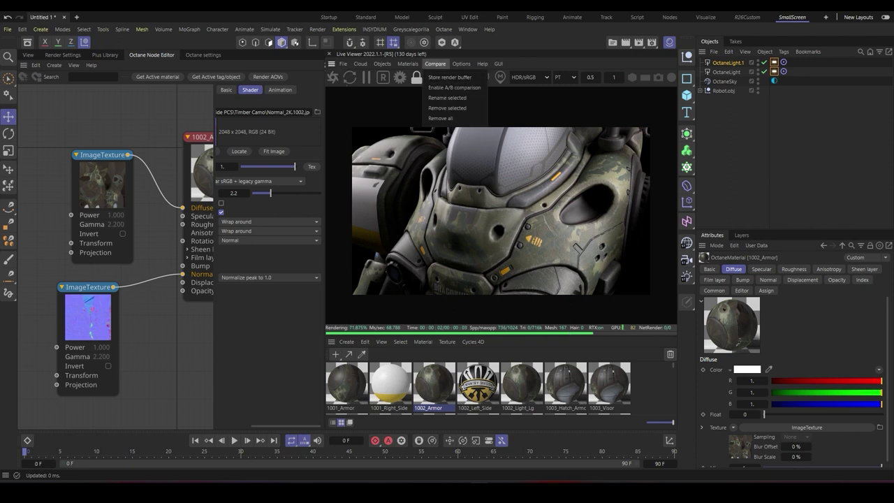
click(450, 77)
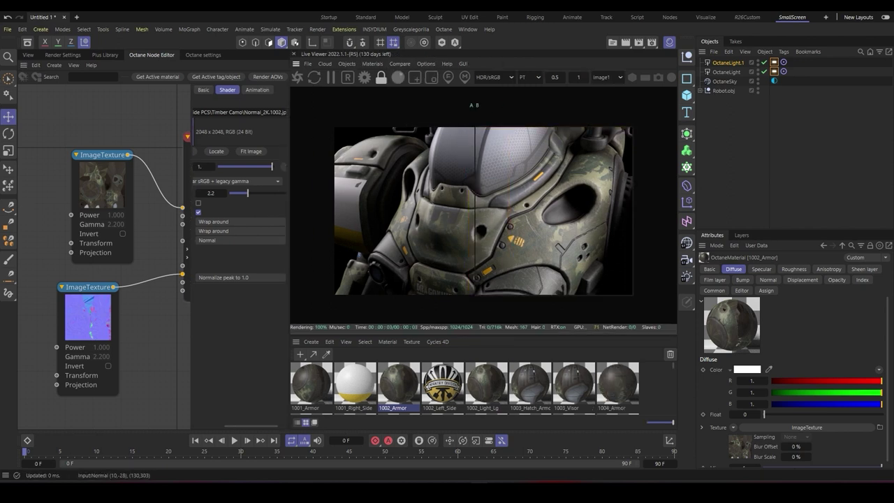
drag(475, 230, 557, 247)
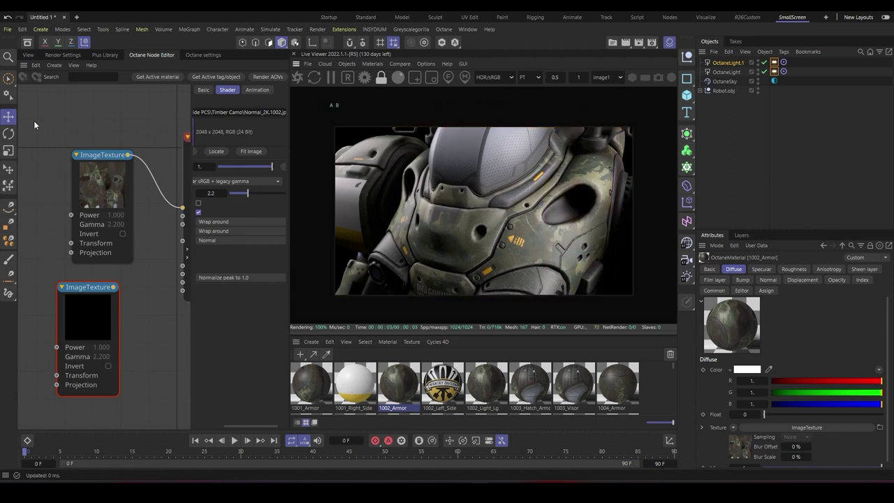
click(401, 63)
click(419, 88)
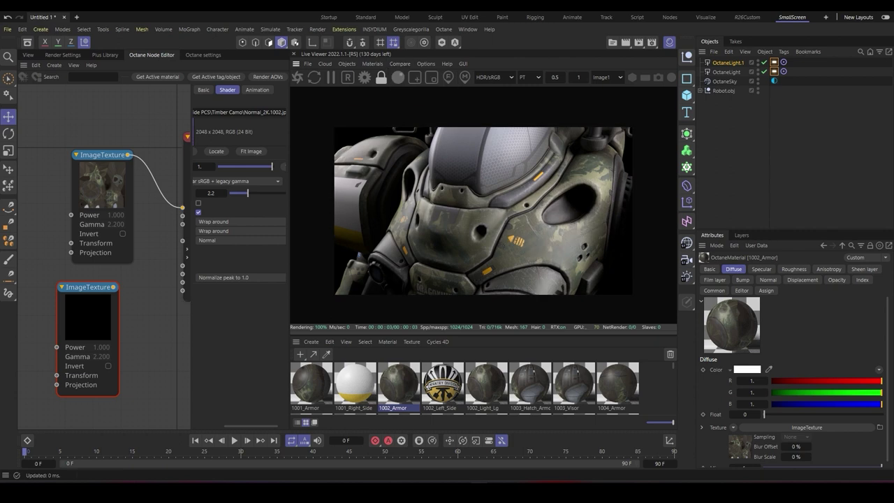
- Reconnect the normal map texture to the 1002_Armor material's Normal input and move its node aside to make room
middle_drag(139, 315, 107, 323)
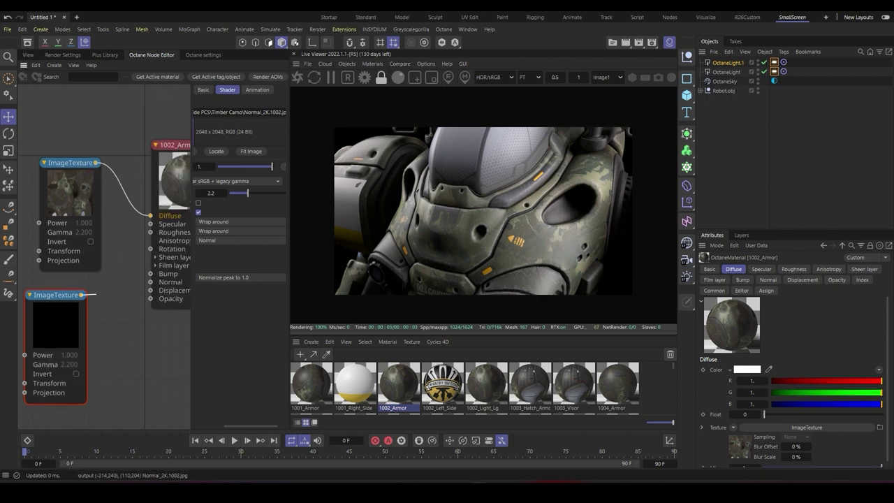
drag(150, 283, 151, 282)
middle_drag(133, 307, 149, 301)
drag(72, 288, 40, 282)
- Duplicate the normal map node and load Metallic_1K.1002 into the copy, declining to copy the image to the project location
ctrl+drag(39, 282, 93, 322)
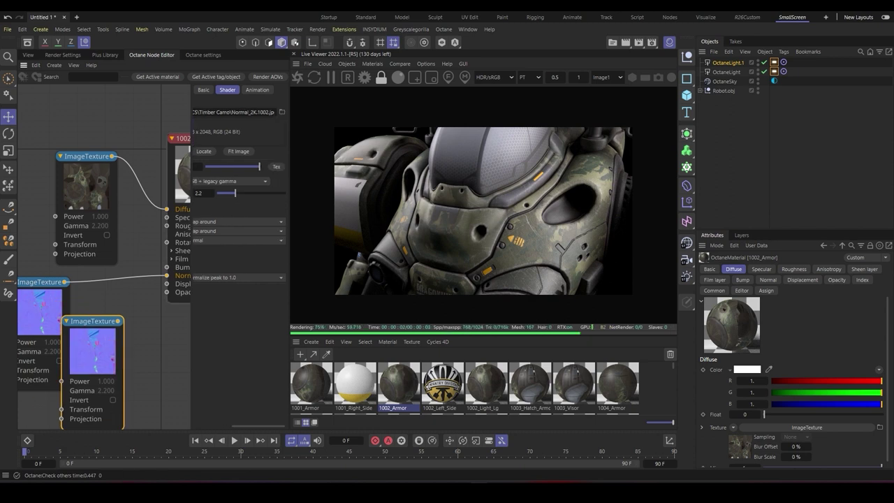
click(283, 113)
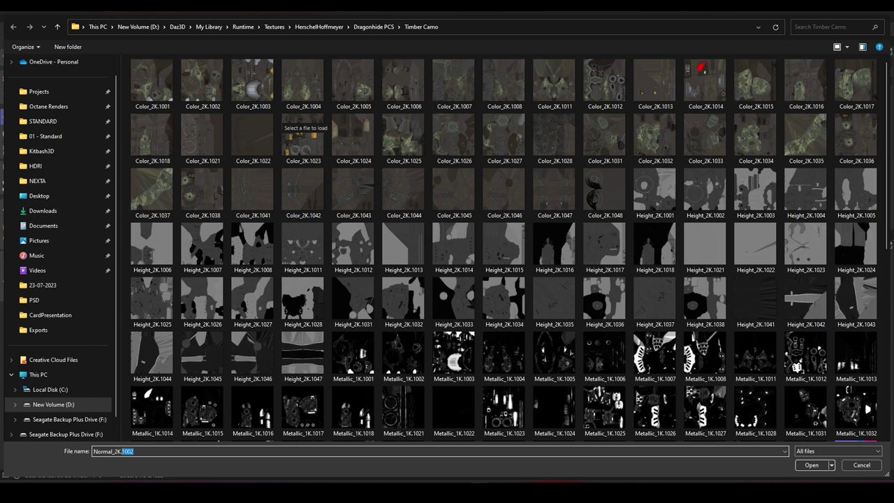
key(ctrl+f)
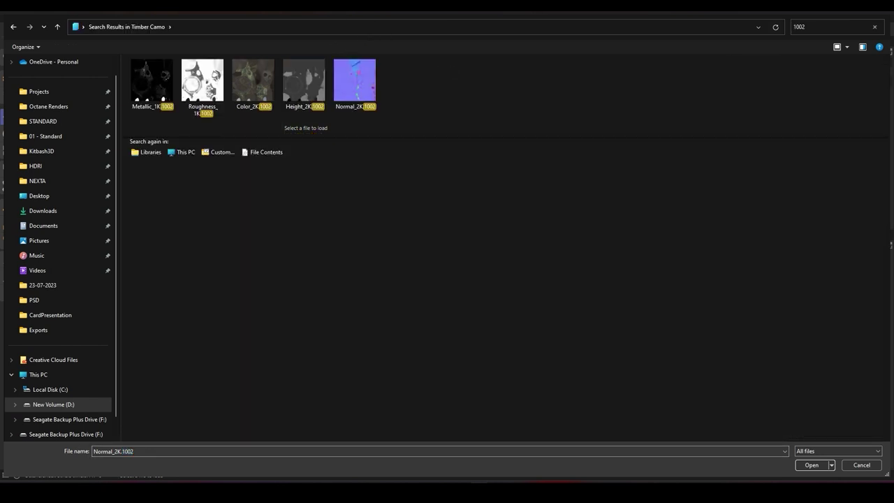
double_click(152, 88)
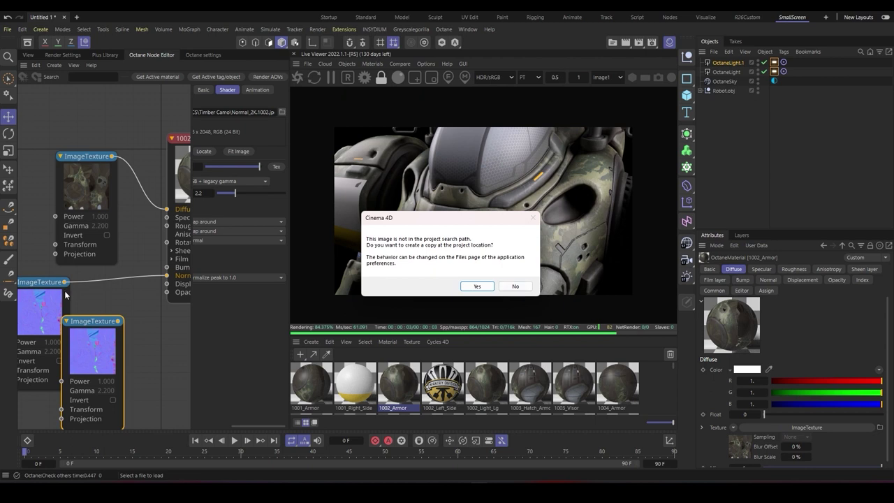
key(n)
- Change the 1002_Armor material type to Universal and connect the Metallic_1K.1002 texture to its Metallic input
middle_drag(156, 292, 108, 296)
click(120, 297)
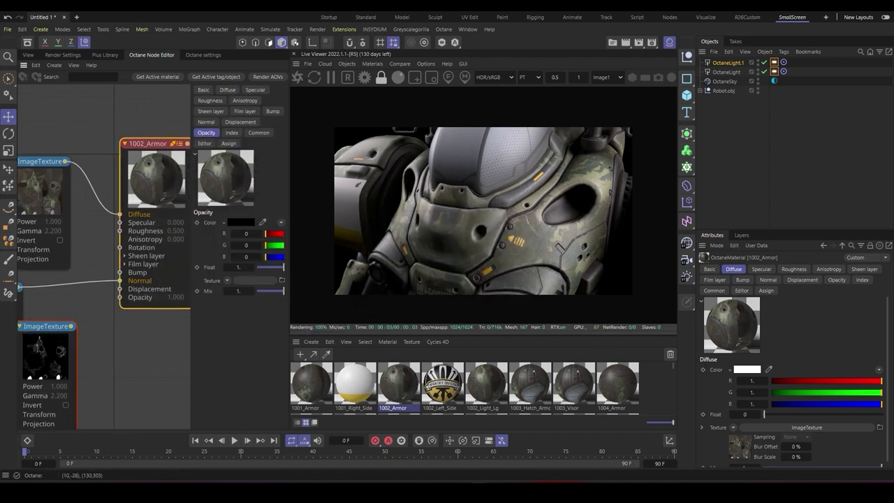
click(203, 90)
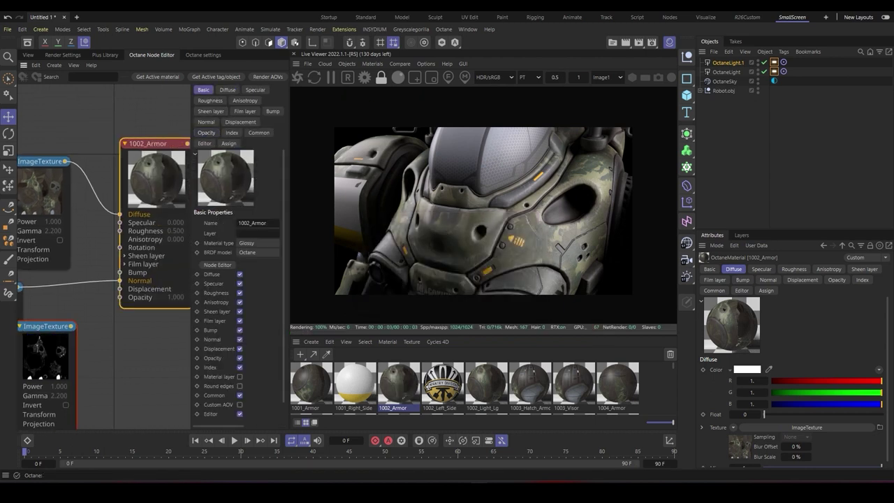
click(258, 242)
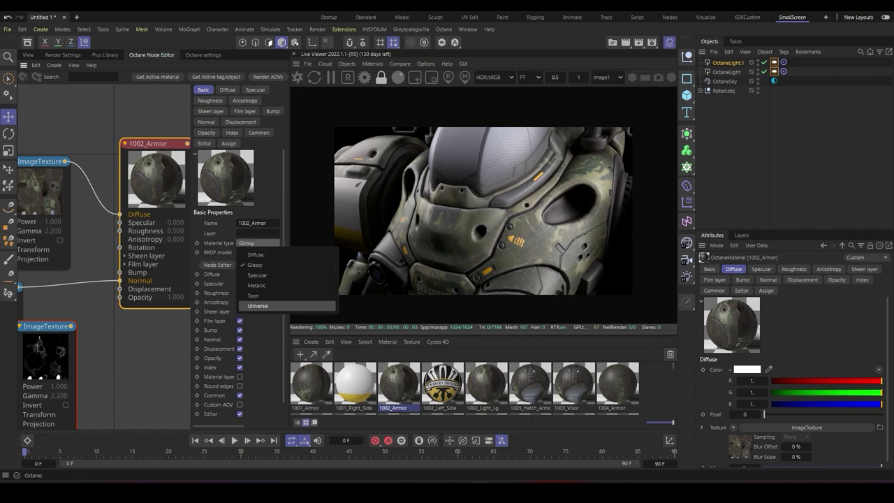
click(262, 305)
drag(72, 326, 91, 306)
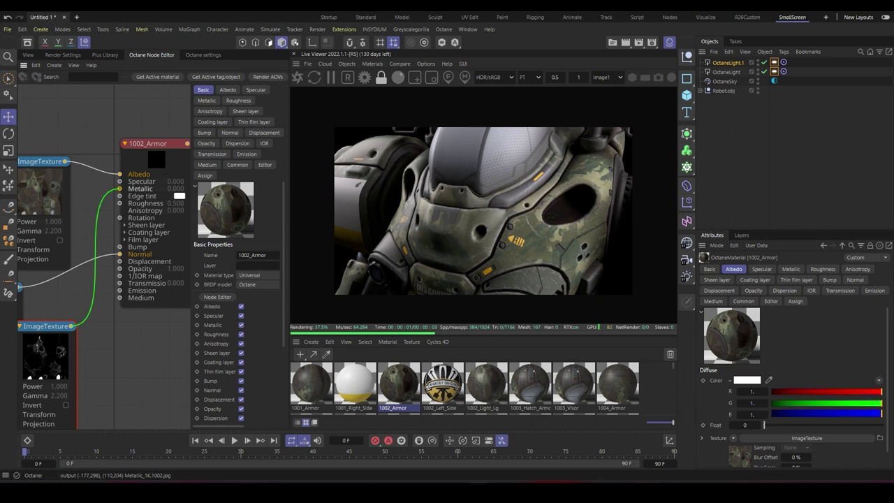
drag(120, 188, 120, 189)
- Duplicate the metallic texture node and load Roughness_1K.1002 into the copy, declining to copy the image to the project location
middle_drag(94, 231, 151, 246)
drag(95, 361, 100, 324)
drag(221, 425, 256, 426)
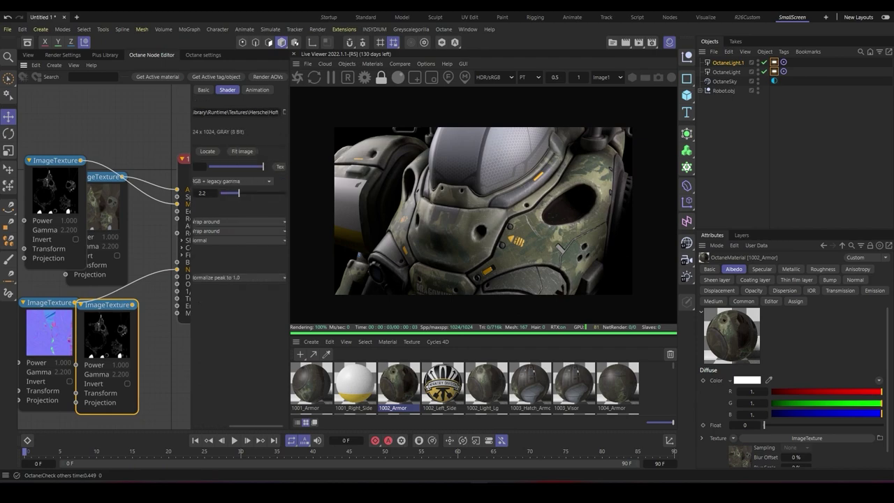
click(284, 112)
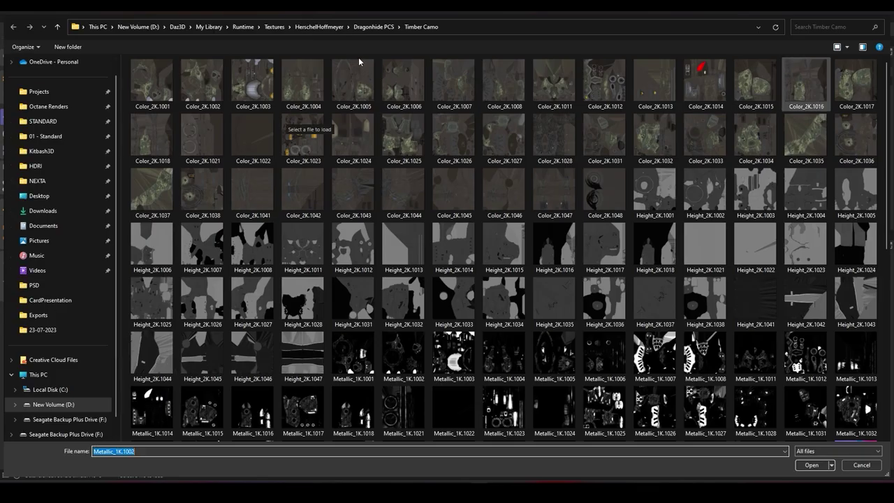
key(ctrl+e)
text(1002)
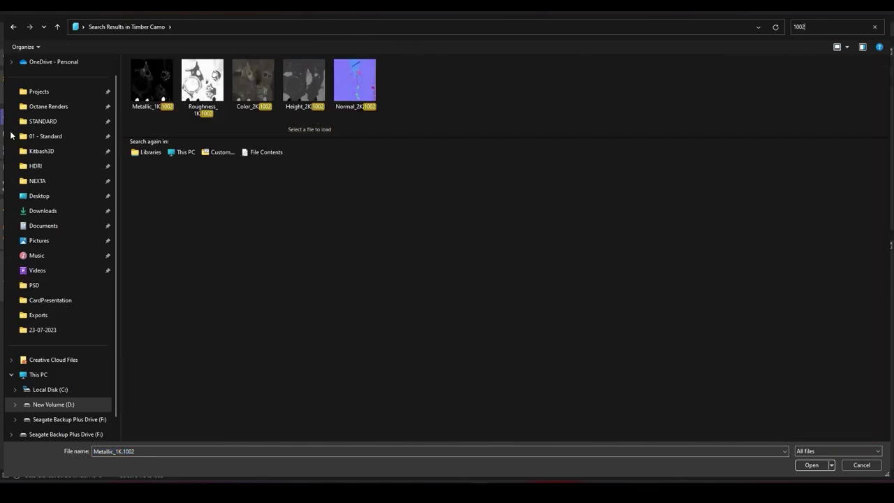
double_click(202, 81)
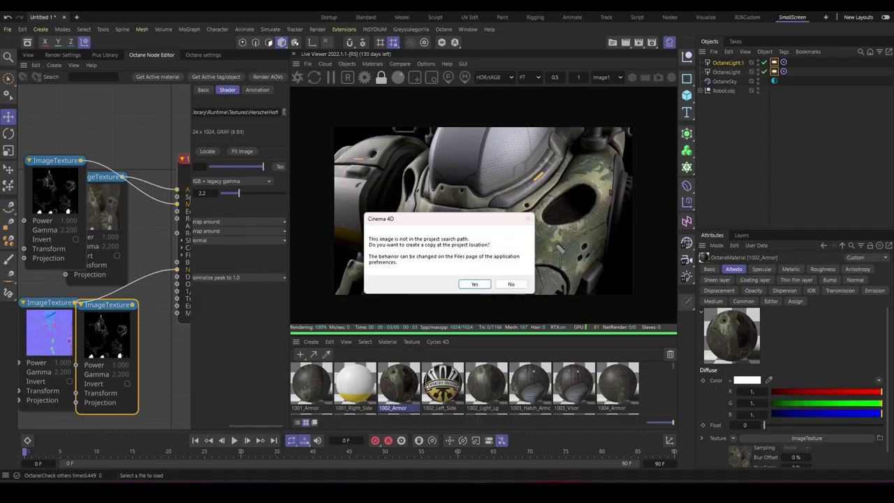
click(515, 286)
- Move the Roughness_1K.1002 texture node aside and connect it to the 1002_Armor material's Roughness input
drag(105, 305, 84, 310)
middle_drag(84, 311, 61, 317)
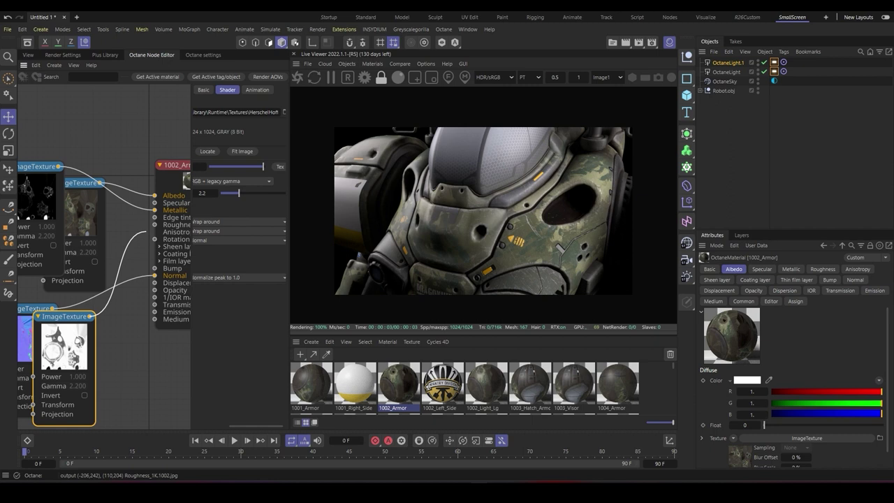
drag(155, 224, 155, 225)
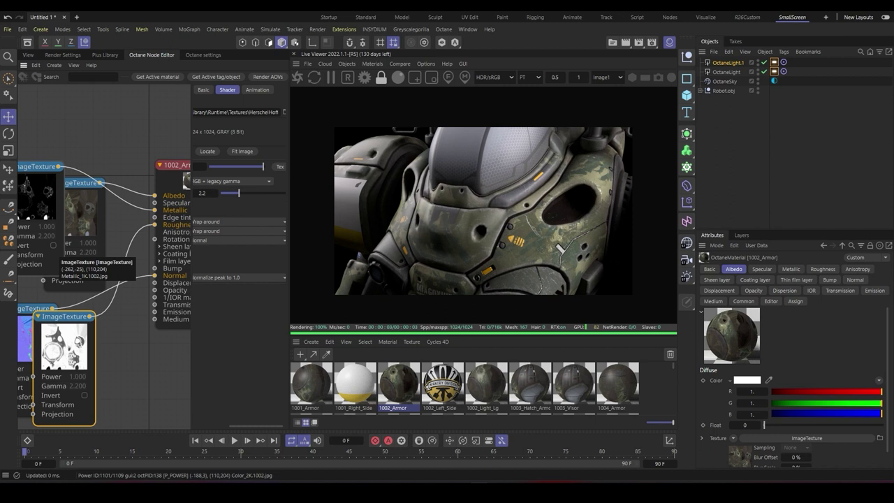
- Move the metallic texture node into reach and compare it with and without Invert, leaving Invert enabled
middle_drag(95, 246, 114, 249)
drag(49, 170, 65, 161)
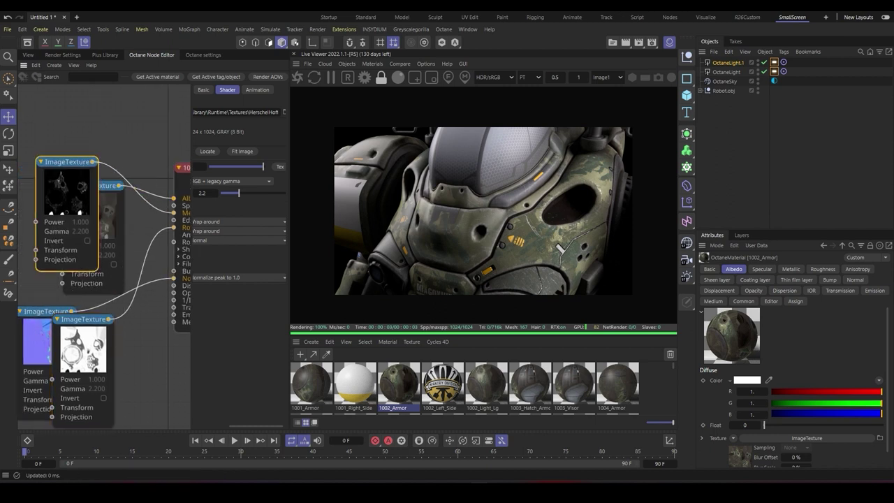
drag(65, 161, 40, 215)
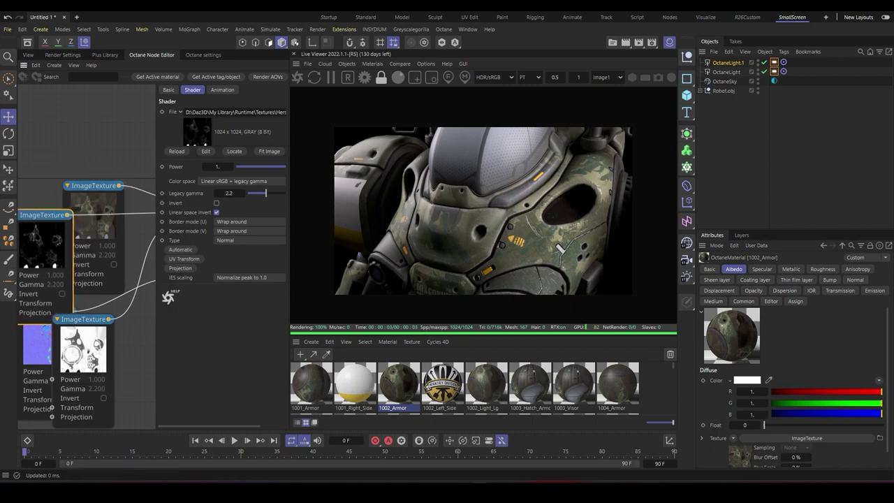
click(217, 203)
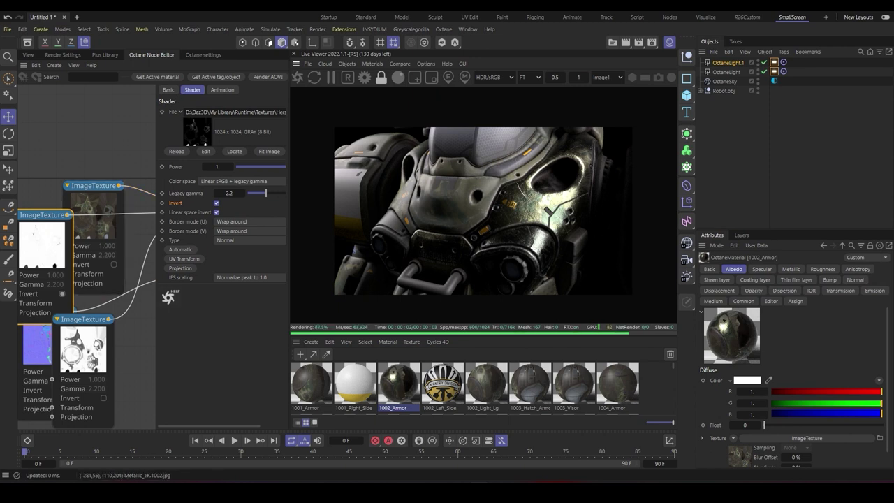
click(216, 203)
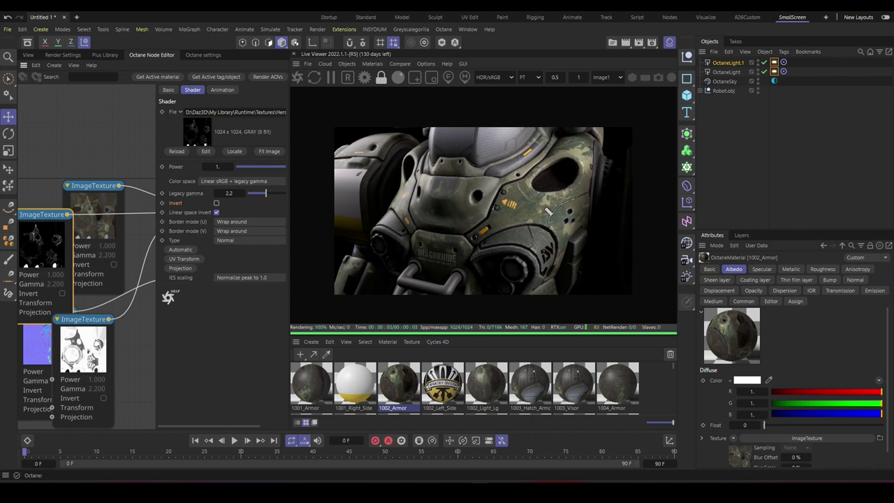
click(216, 202)
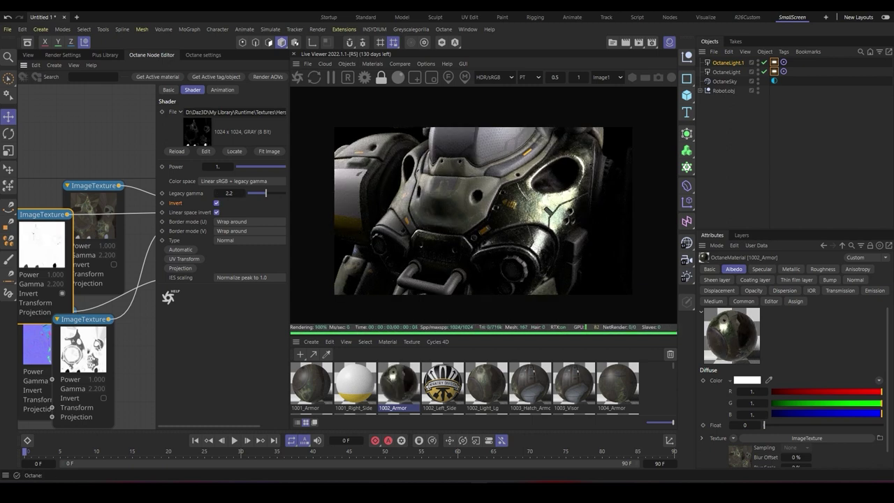
- Try lower legacy gamma values on the inverted metallic texture and set its legacy gamma to 1
mouse_move(265, 193)
mouse_down()
mouse_move(248, 192)
mouse_move(268, 193)
mouse_up()
double_click(240, 193)
text(.2)
key(Return)
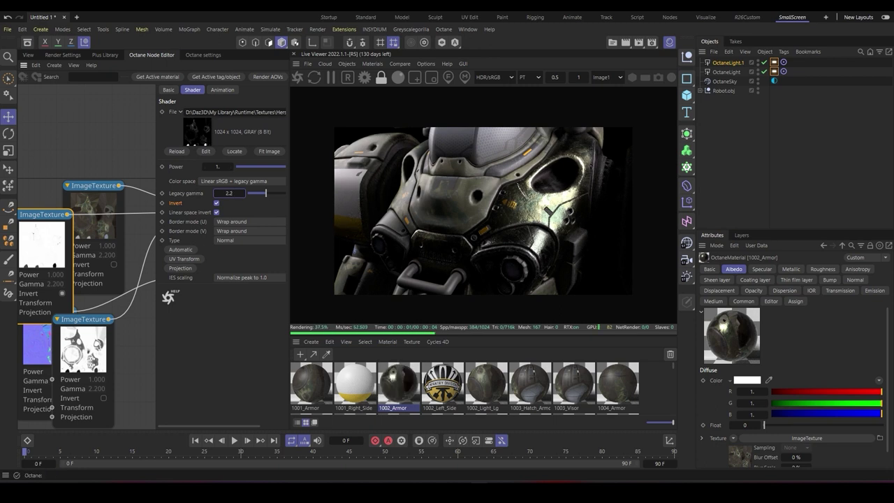
drag(266, 193, 256, 192)
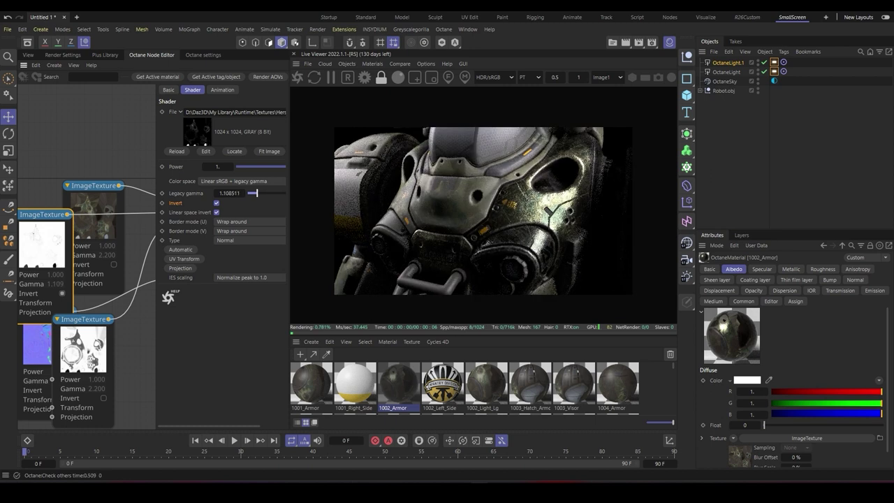
drag(256, 192, 252, 193)
text(0.77234)
key(Return)
text(1)
key(Return)
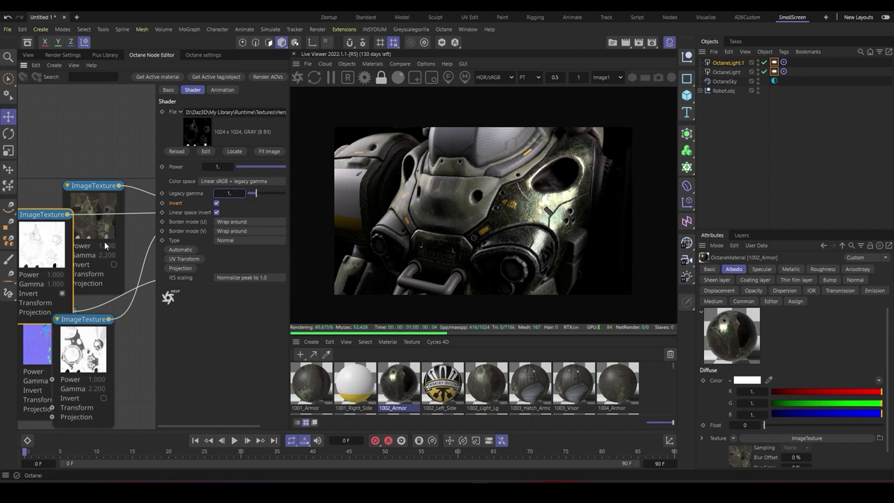
- Test the roughness texture with Invert on and off, leaving Invert disabled
drag(84, 319, 68, 289)
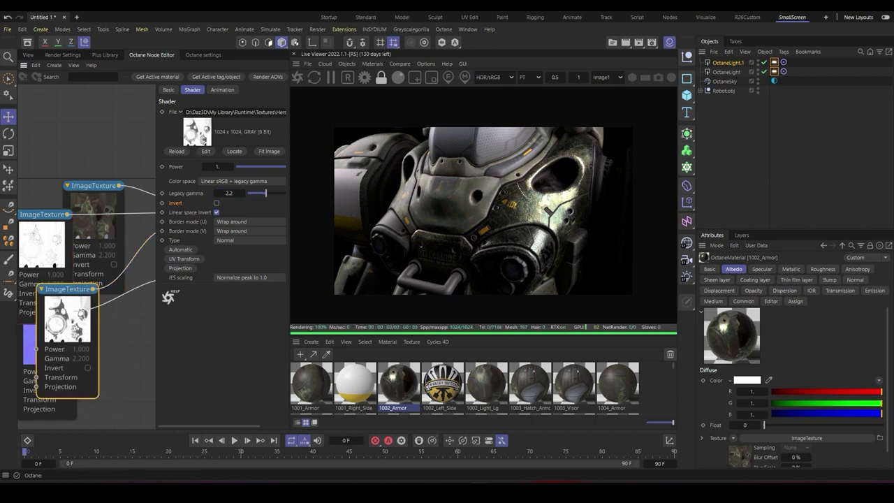
click(217, 202)
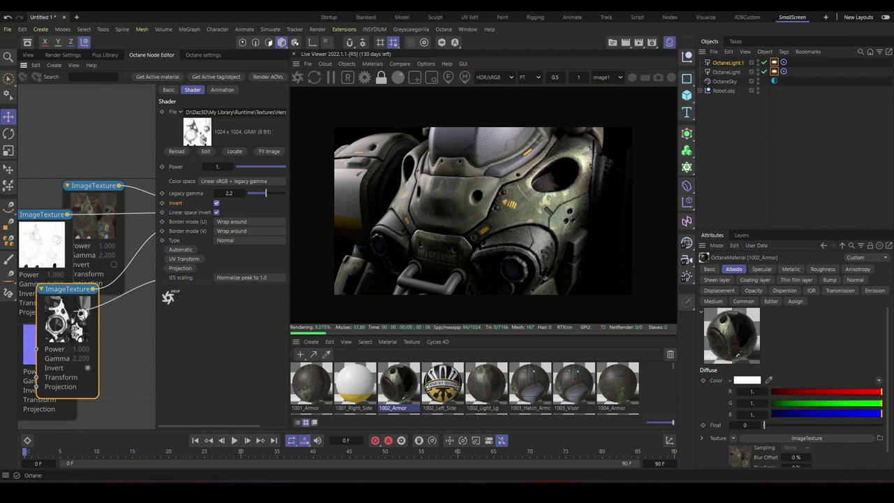
click(217, 203)
click(216, 202)
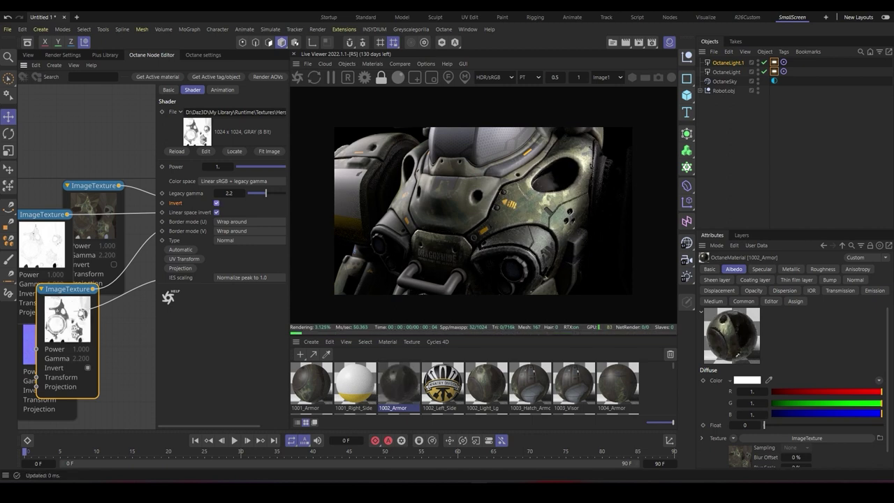
click(217, 202)
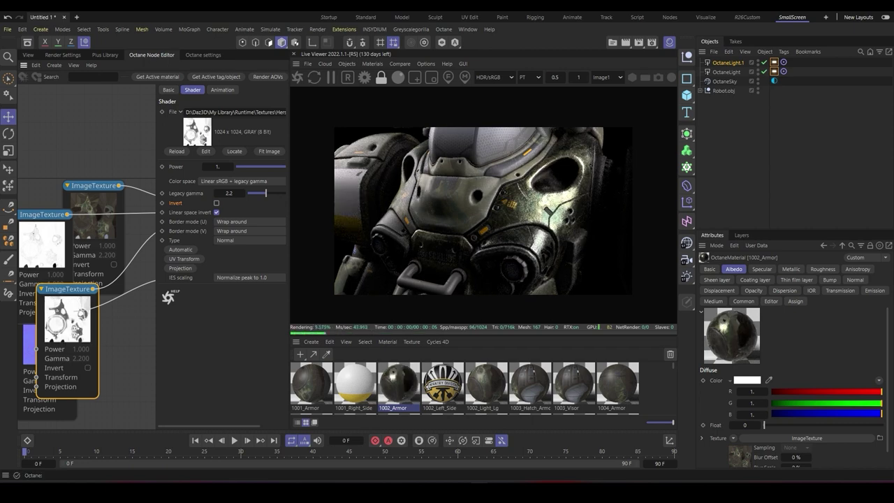
drag(87, 199, 6, 268)
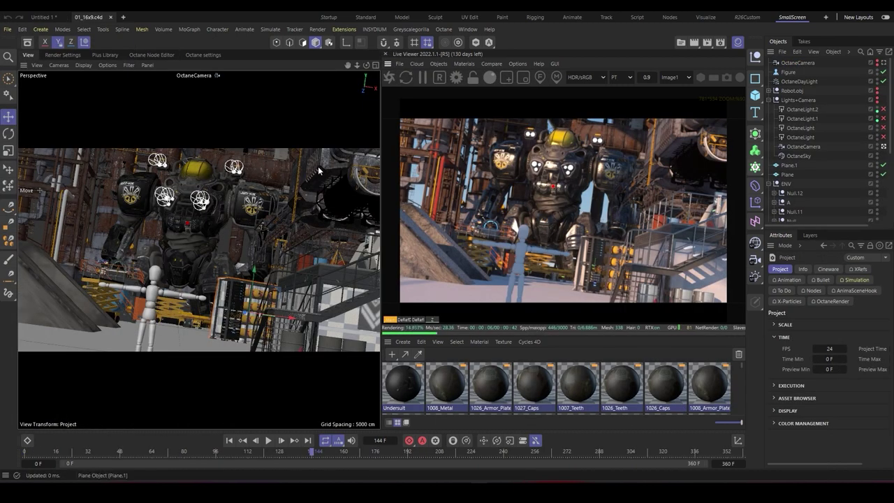
- In the 01_16x9.c4d scene, leave the OctaneCamera view and hide the ENV and Midground groups
drag(318, 169, 296, 168)
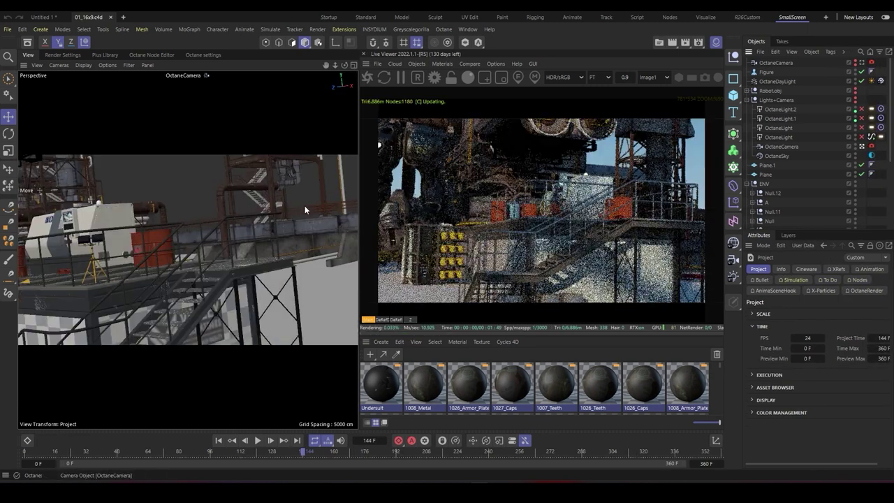
scroll(236, 268, down, 5)
alt+drag(237, 268, 123, 270)
click(301, 192)
alt+click(856, 183)
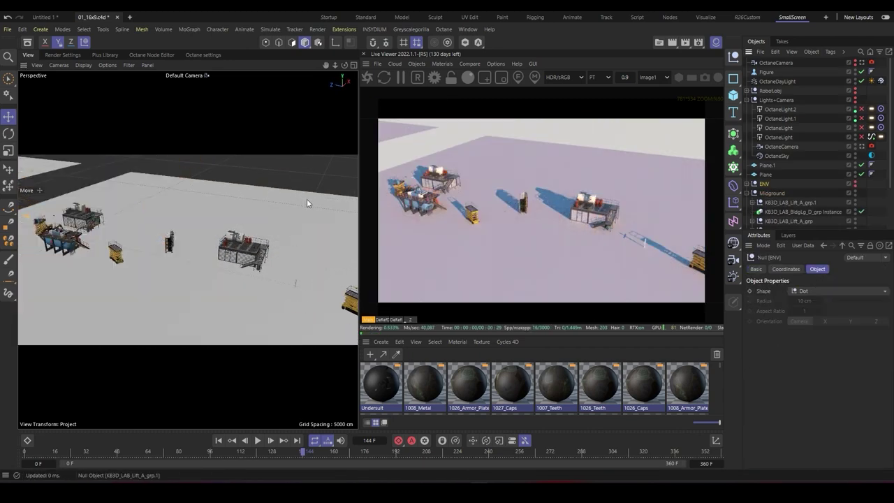
click(747, 193)
click(777, 193)
alt+click(812, 193)
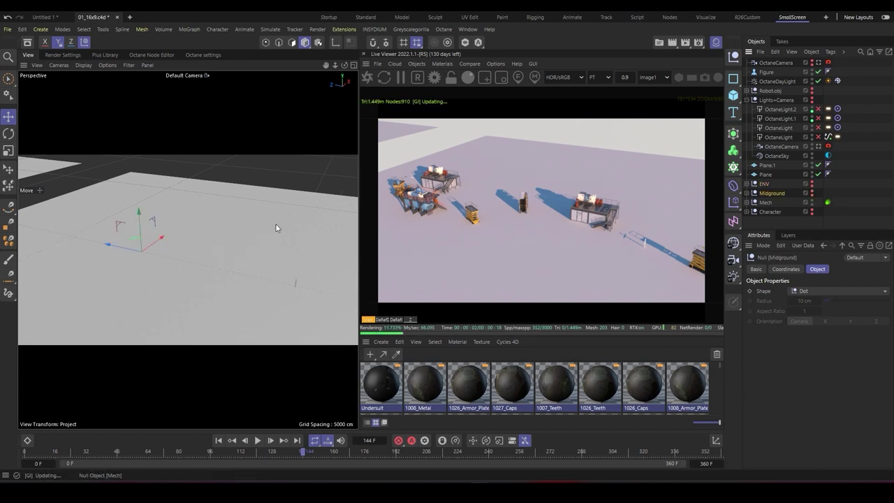
- Frame the mech's upper body up close and open the node graph of its chest armor material from the render
alt+middle_drag(189, 257, 236, 276)
alt+drag(236, 275, 174, 275)
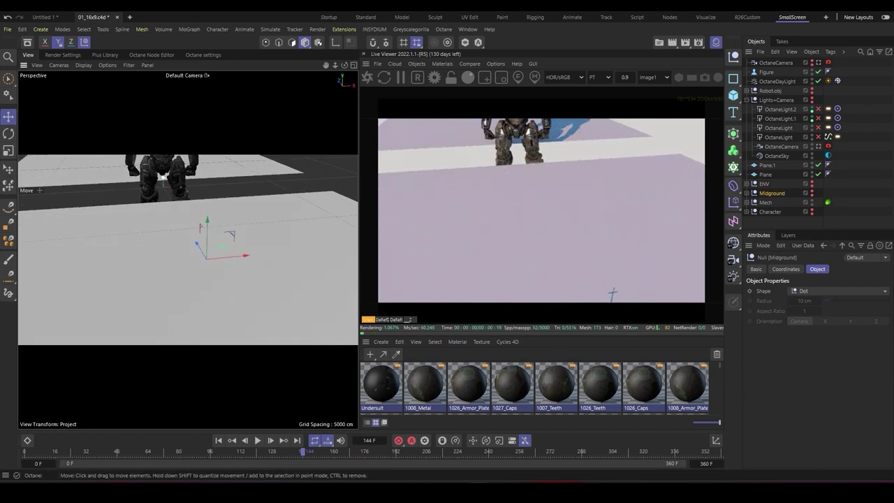
alt+middle_drag(175, 276, 145, 385)
alt+right_drag(145, 385, 237, 423)
alt+drag(237, 423, 57, 421)
alt+drag(155, 219, 137, 214)
alt+middle_drag(136, 214, 202, 244)
right_click(559, 195)
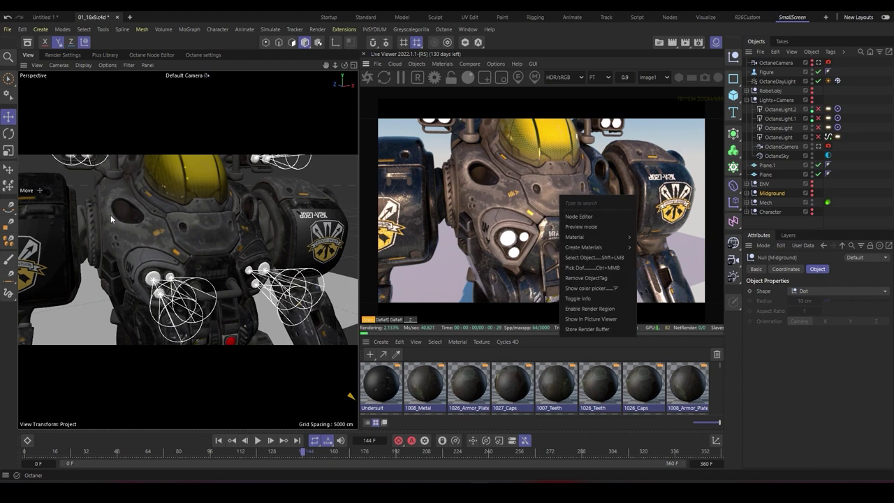
click(579, 216)
- Duplicate an image texture node in the chest armor's graph and open the file selection for the copy
ctrl+drag(125, 191, 74, 281)
middle_drag(75, 281, 17, 289)
drag(292, 424, 333, 425)
click(348, 113)
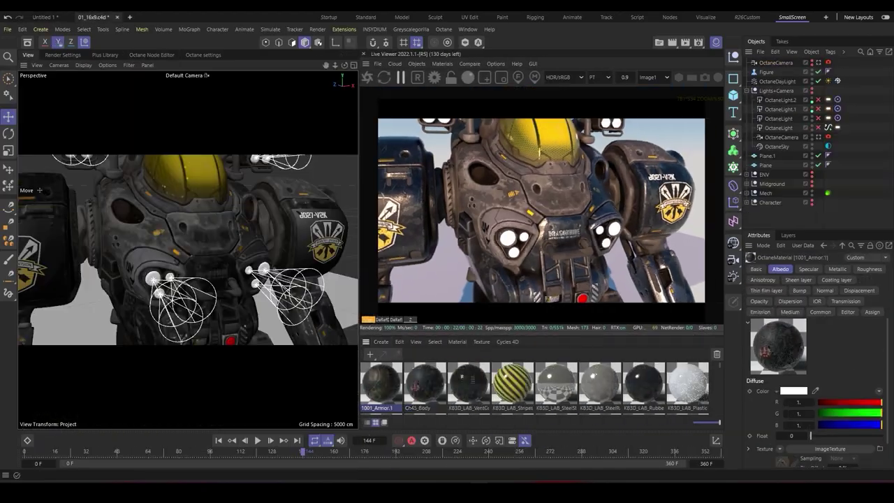
- Restart the live render, frame the mech's lower body and open the node graph of its 1031_Caps material
click(367, 77)
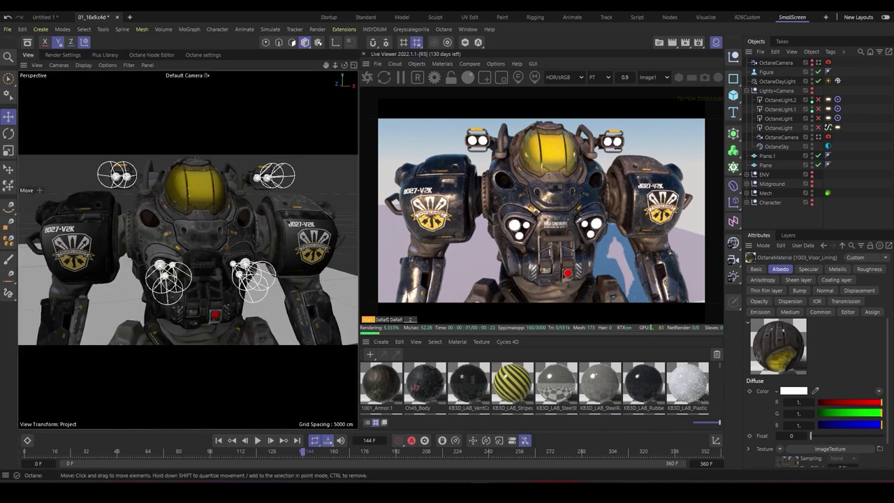
alt+right_drag(86, 224, 28, 224)
alt+middle_drag(86, 224, 147, 137)
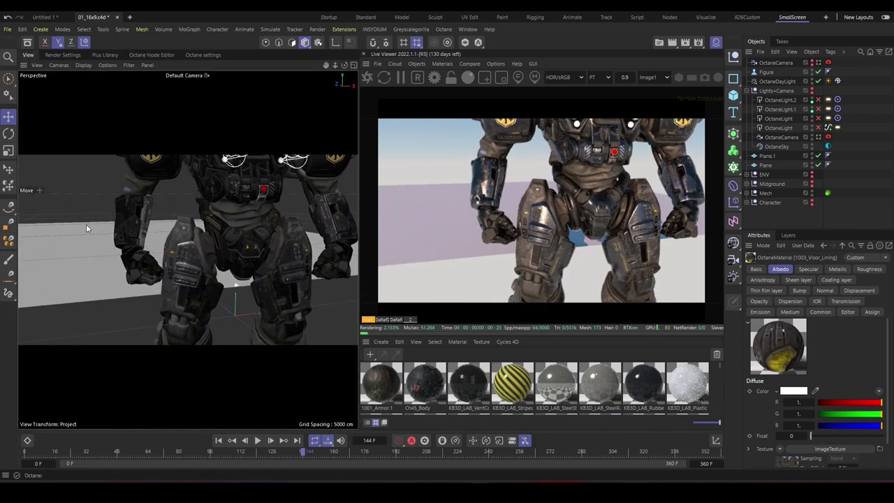
right_click(542, 218)
click(559, 239)
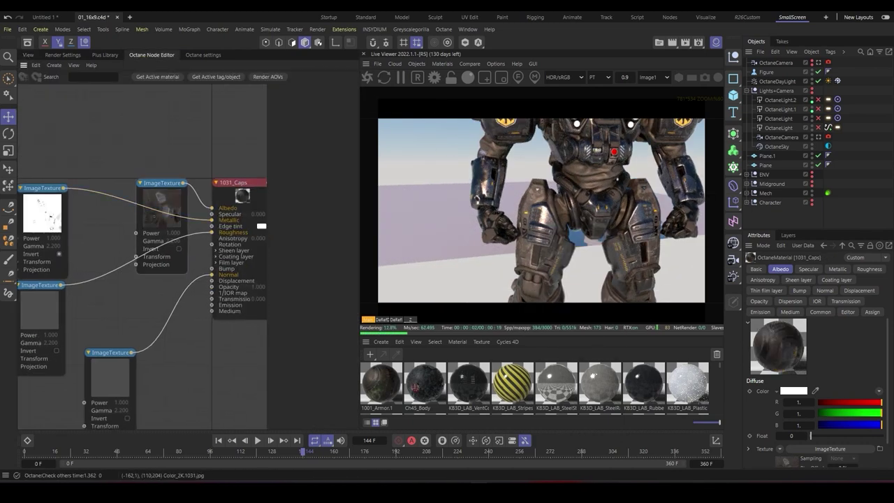
- Open the node graph of the forearm's 1025_Armor material and move its color texture node clear of the others
right_click(481, 177)
click(498, 191)
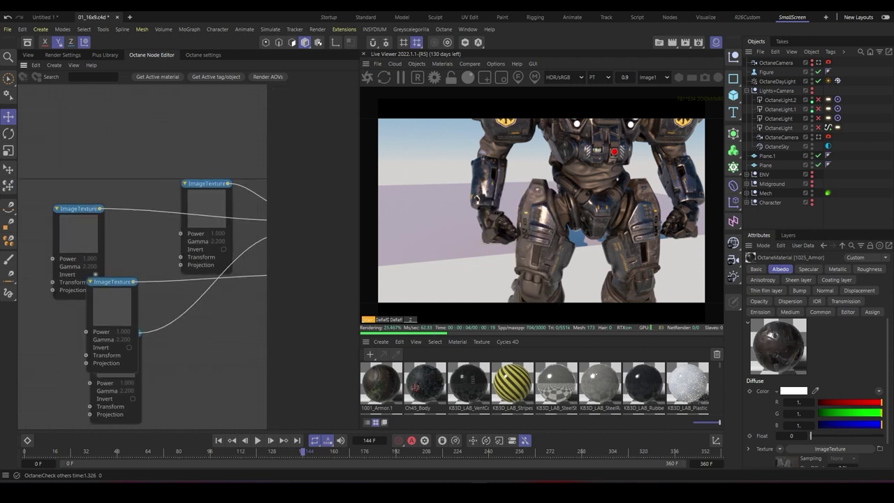
middle_drag(208, 190, 146, 183)
drag(146, 183, 83, 126)
middle_drag(83, 127, 101, 124)
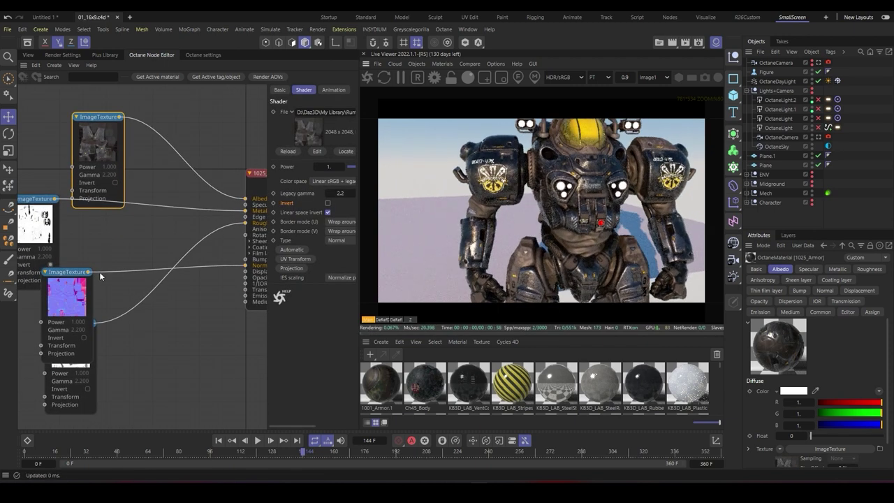
- Open the node graphs of the mech's 1001_Right_Side shoulder decal and 1003_Visor_Lining materials from the render
right_click(506, 159)
click(524, 181)
right_click(583, 130)
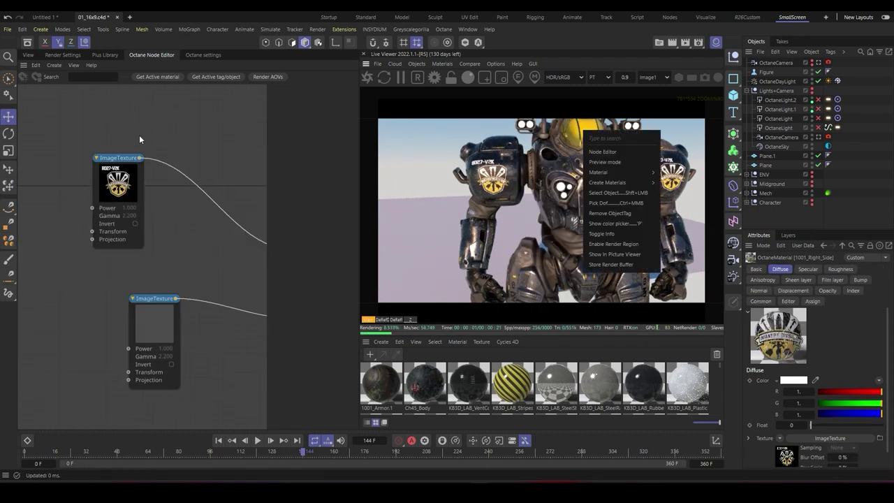
click(602, 151)
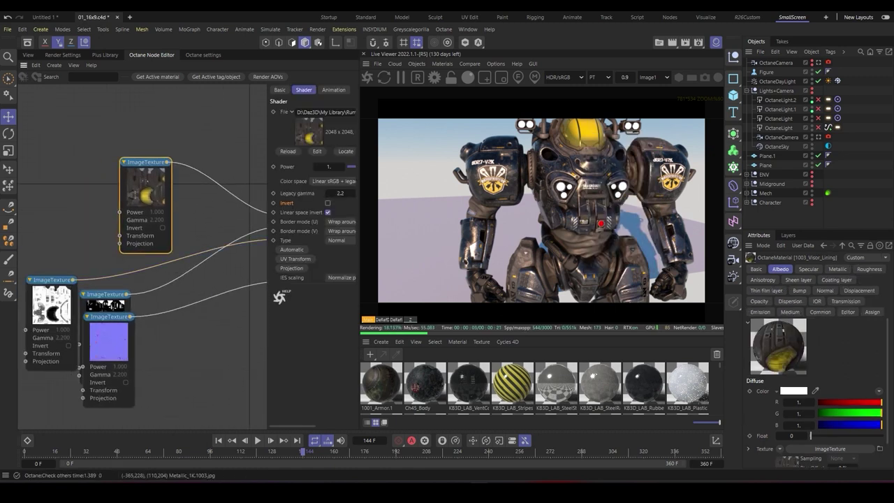
- Look through the scene's complete set of materials in an enlarged material manager and return to the normal layout
click(28, 54)
scroll(208, 225, down, 5)
alt+drag(208, 224, 230, 265)
alt+middle_drag(194, 267, 188, 249)
scroll(194, 267, down, 4)
scroll(195, 267, up, 2)
scroll(543, 385, down, 3)
scroll(542, 385, down, 5)
key(ctrl+Tab)
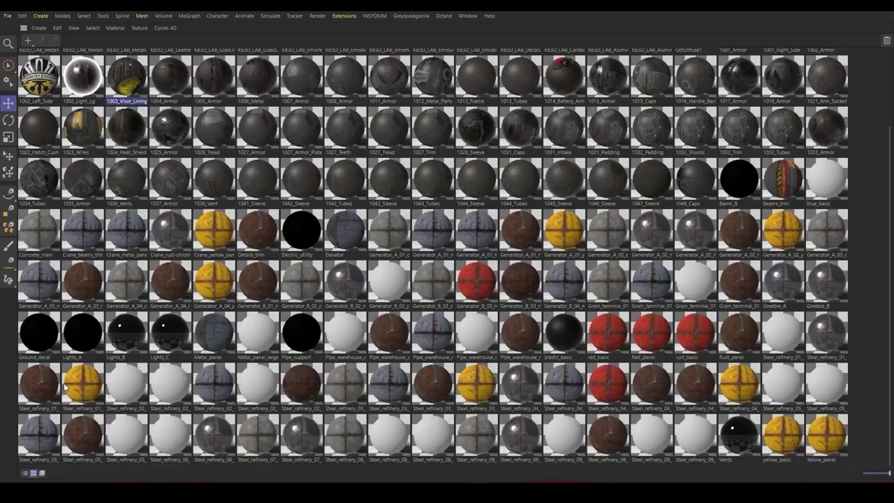
scroll(58, 355, up, 2)
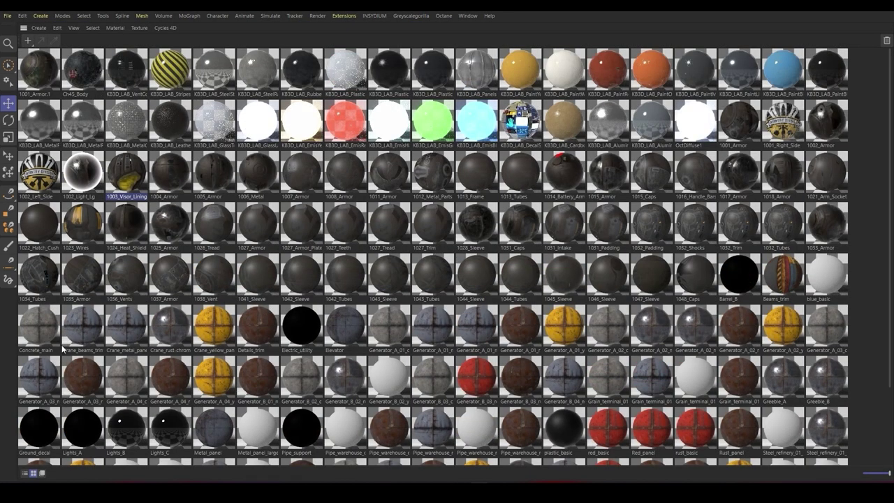
scroll(61, 349, down, 2)
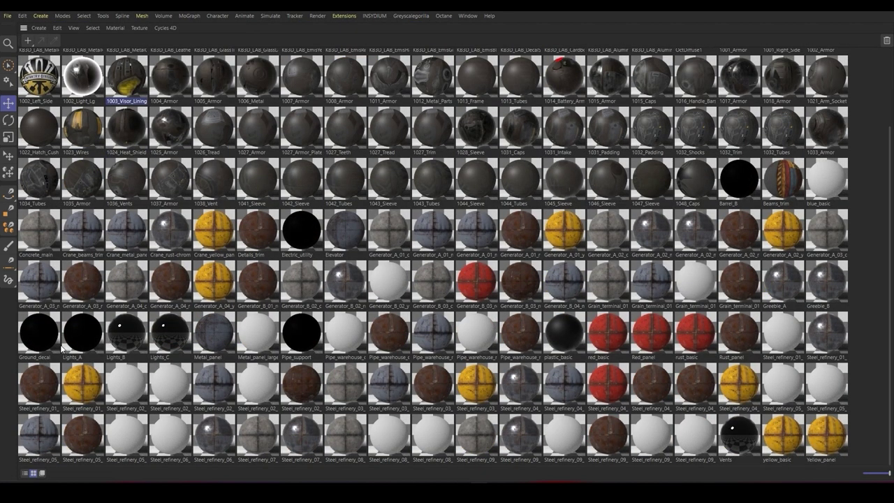
key(ctrl+Tab)
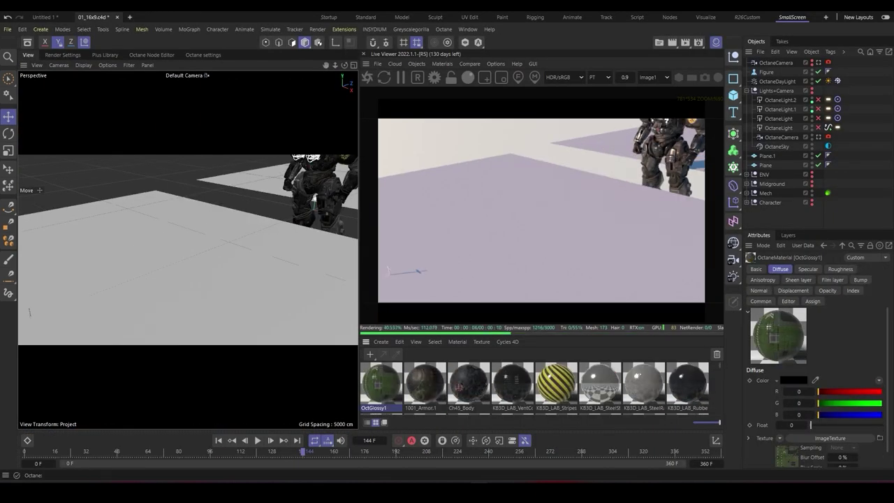
- Open the node graph of the OctGlossy1 material, move its color texture node clear and inspect the roughness texture's settings
click(151, 55)
click(157, 77)
middle_drag(210, 252, 119, 225)
drag(53, 161, 85, 138)
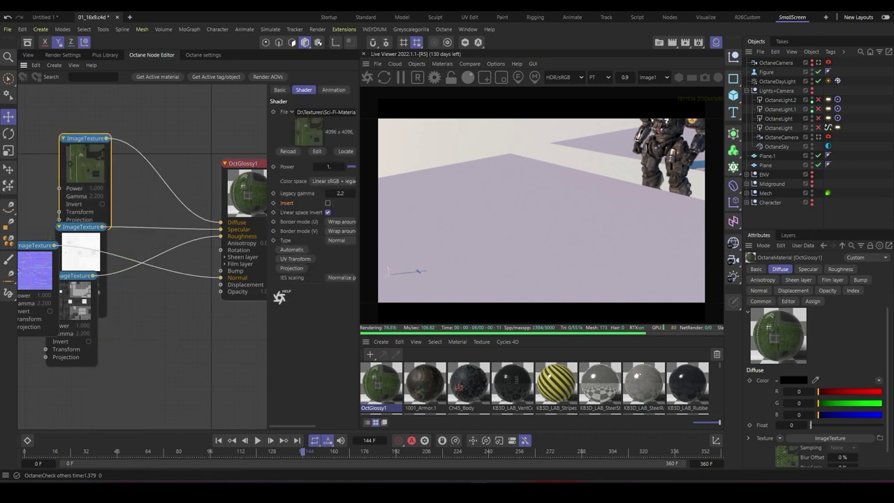
drag(294, 426, 303, 425)
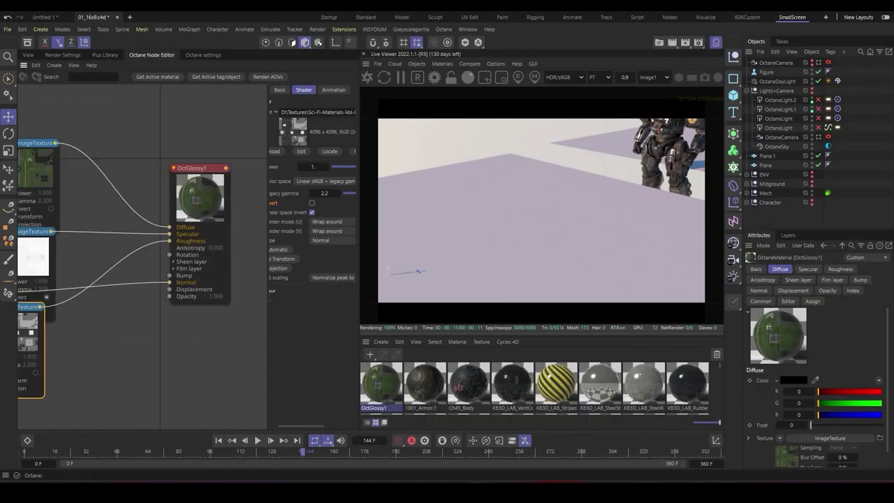
click(302, 150)
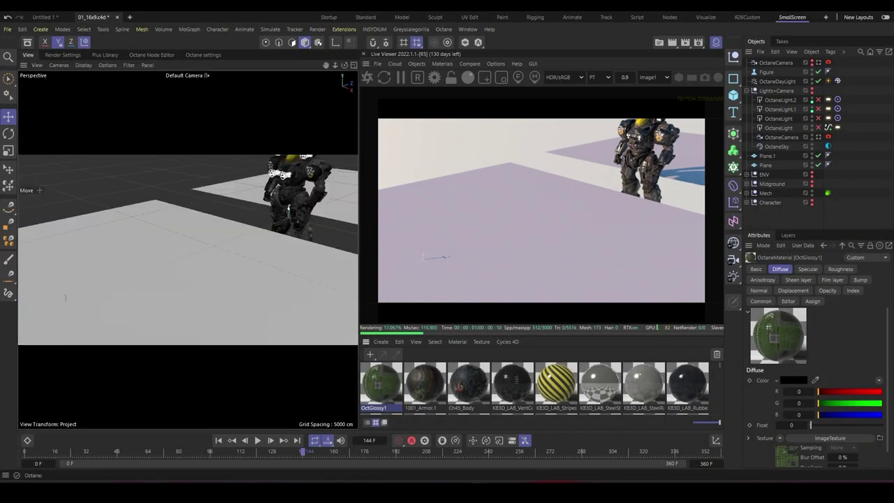
- Apply the OctGlossy1 material to the foreground plane and to the plane behind the mech
drag(381, 383, 189, 249)
scroll(203, 260, down, 3)
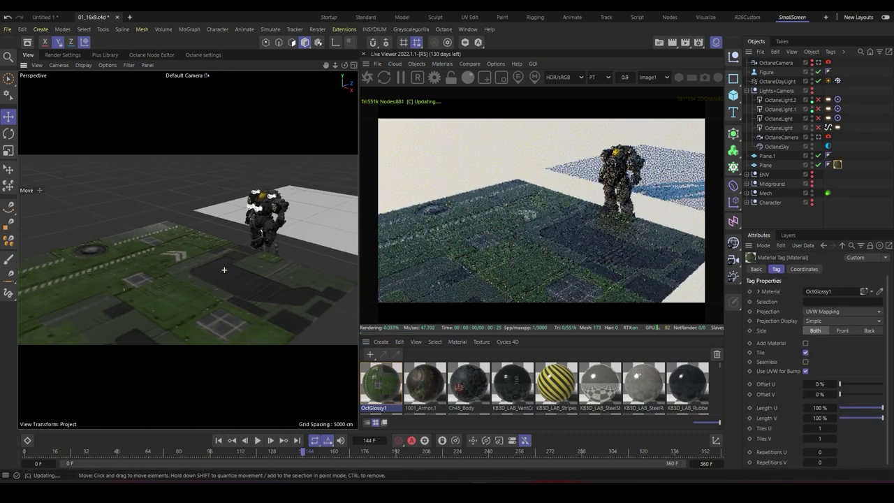
drag(380, 383, 300, 213)
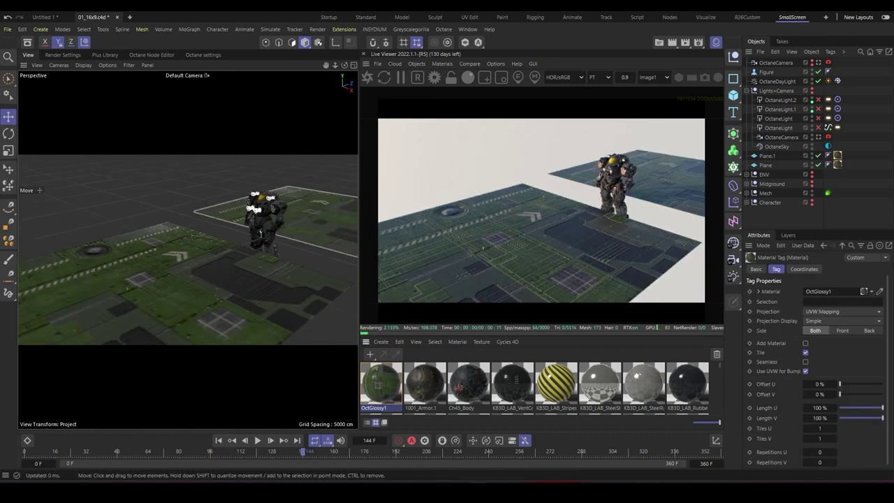
- Open the floor material's node graph from the render and disconnect its Specular, Roughness, Normal and Diffuse textures
scroll(174, 289, up, 3)
alt+drag(174, 290, 237, 293)
alt+drag(250, 254, 151, 220)
right_click(599, 216)
click(618, 237)
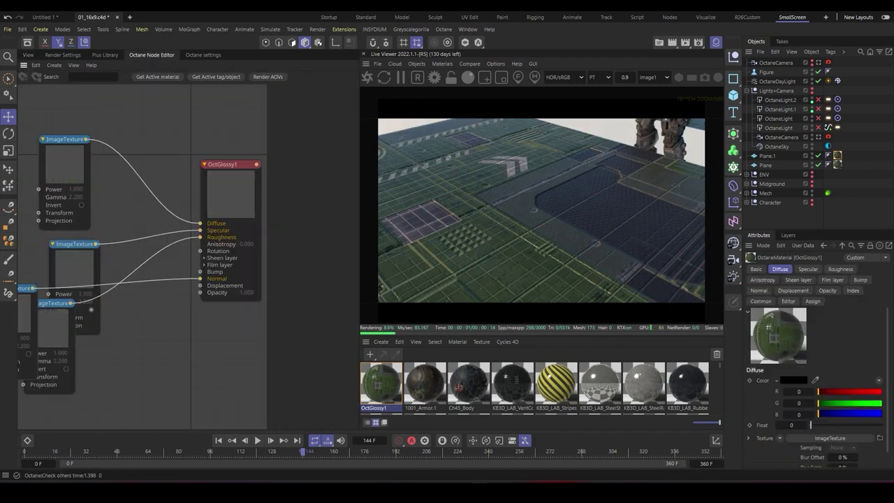
click(212, 230)
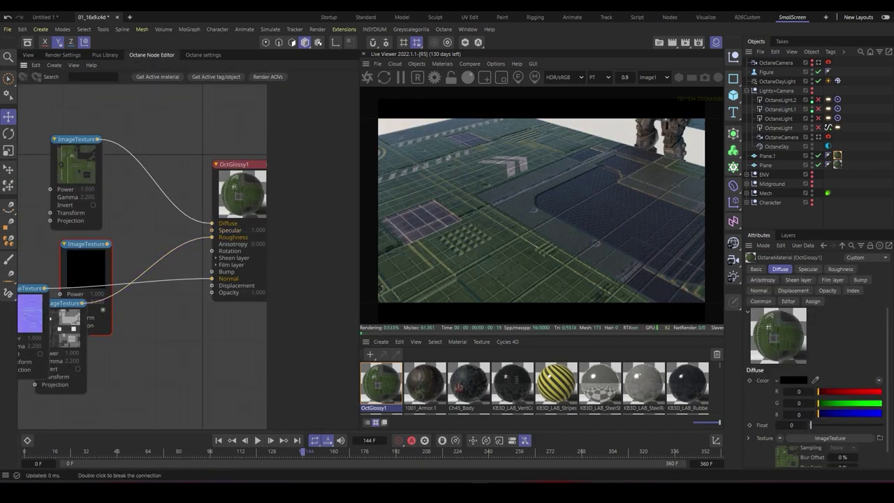
click(212, 237)
click(212, 278)
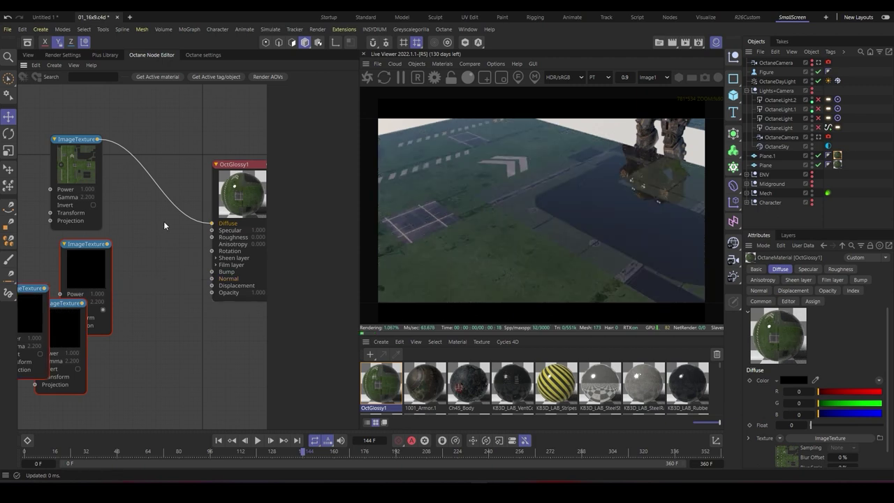
drag(76, 140, 58, 145)
key(ctrl+z)
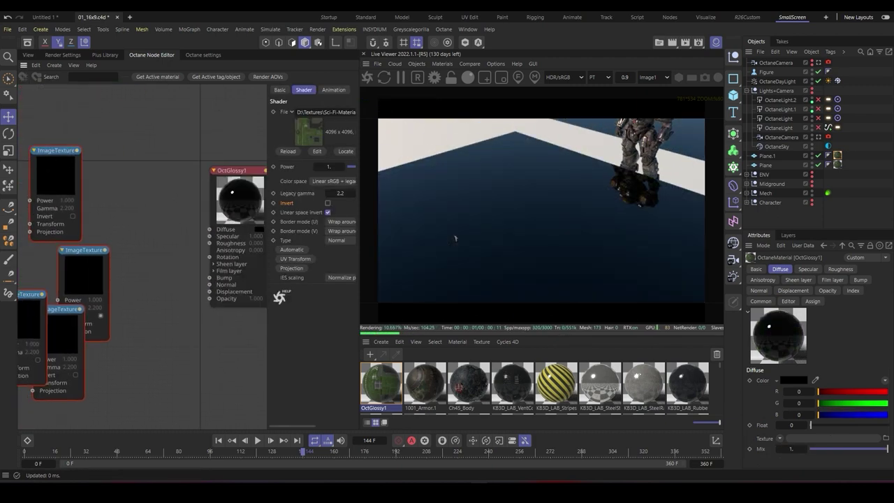
- Connect the green color texture to the Diffuse input of the OctGlossy1 material
scroll(60, 195, down, 2)
drag(74, 160, 180, 223)
middle_drag(139, 305, 186, 299)
scroll(180, 297, up, 2)
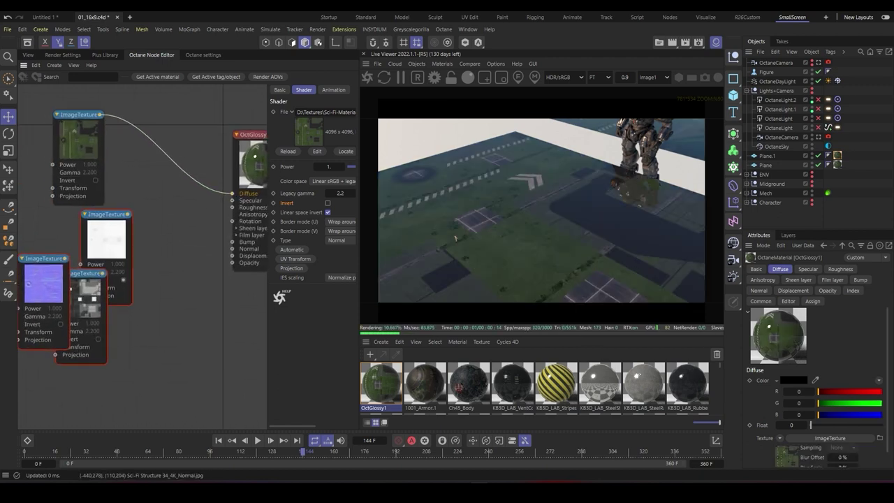
- Connect the normal map to Normal, move its node clear, and connect the two remaining maps to Specular and Roughness
drag(43, 279, 129, 296)
middle_drag(129, 297, 87, 298)
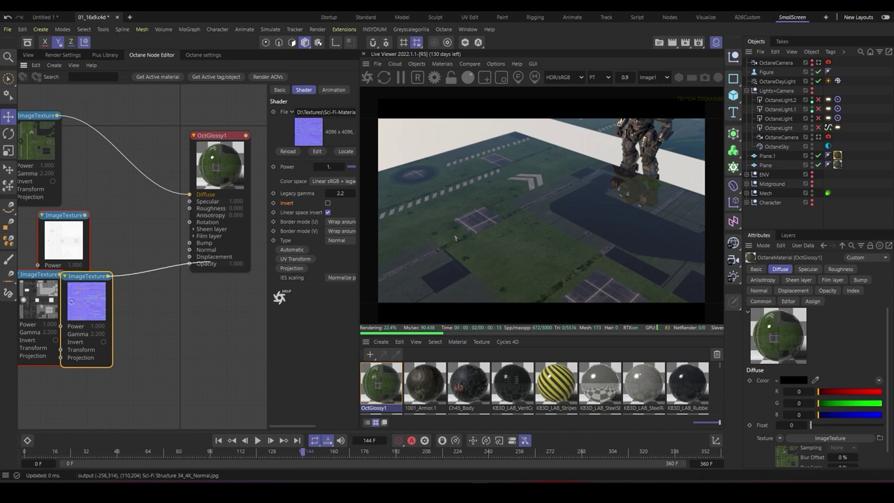
drag(86, 275, 124, 304)
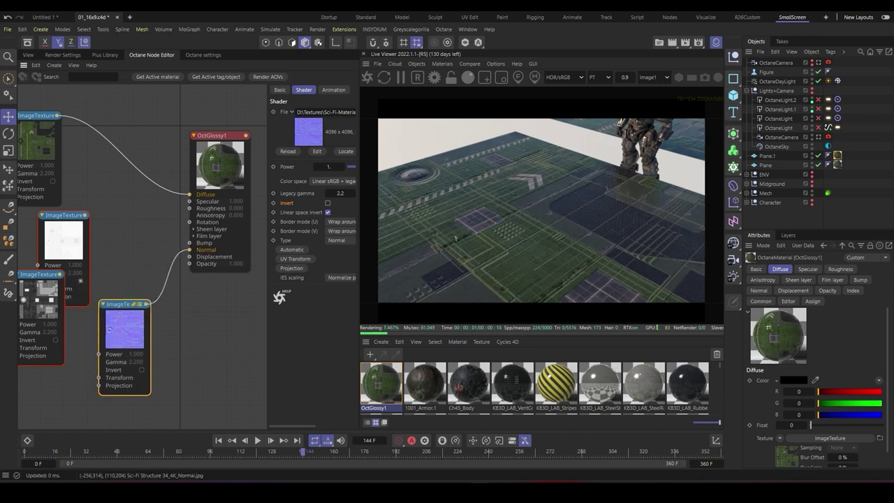
middle_drag(98, 299, 124, 302)
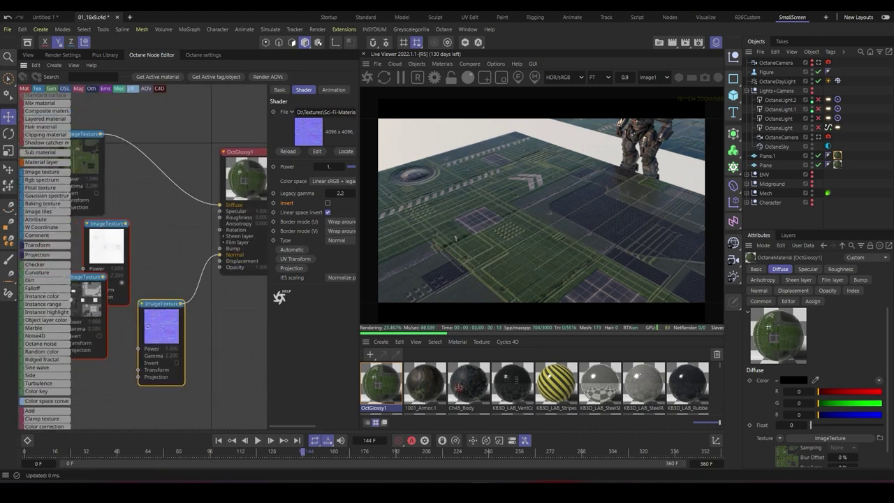
drag(107, 277, 223, 218)
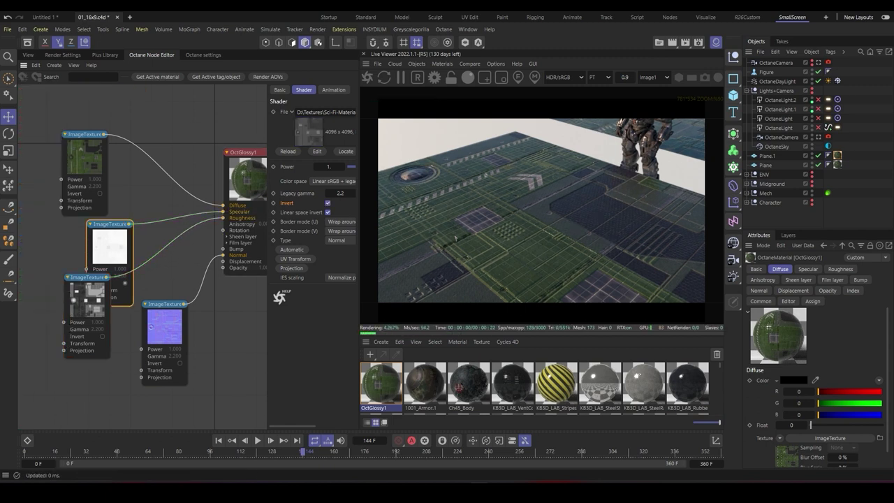
- Compare the specular texture with inversion off and on, space out the map nodes, and leave Invert enabled
click(328, 202)
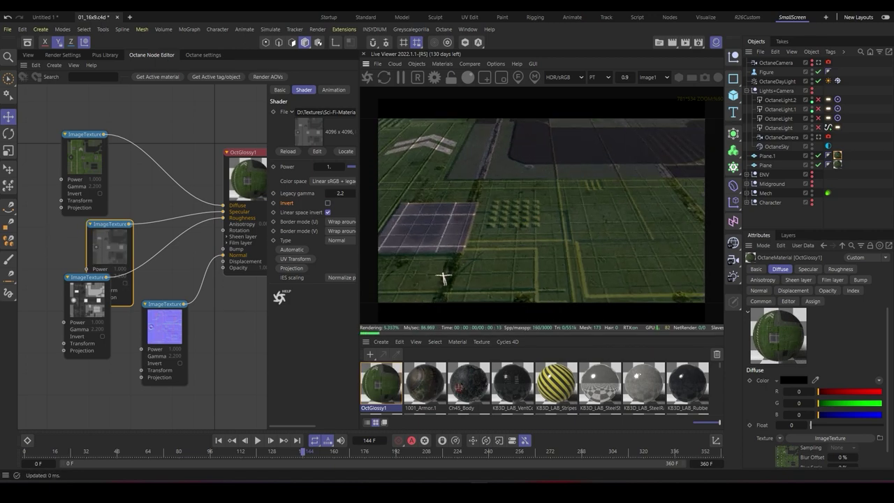
click(328, 202)
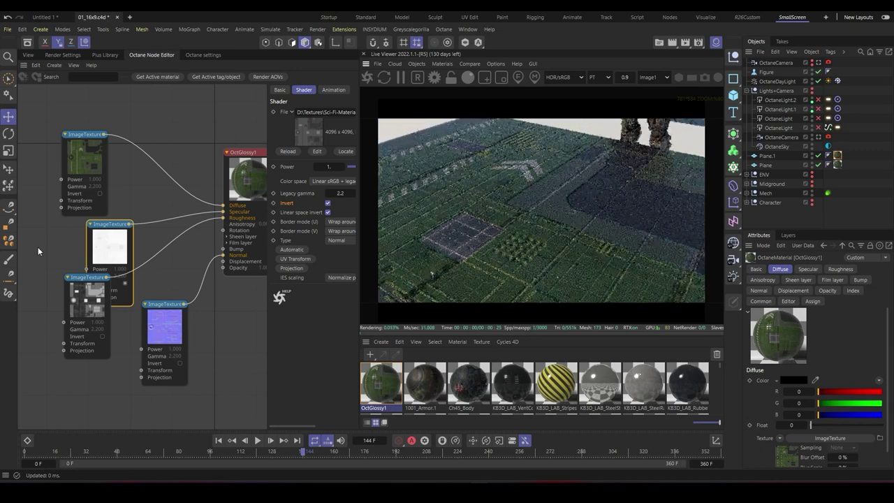
drag(84, 277, 90, 296)
drag(109, 223, 105, 221)
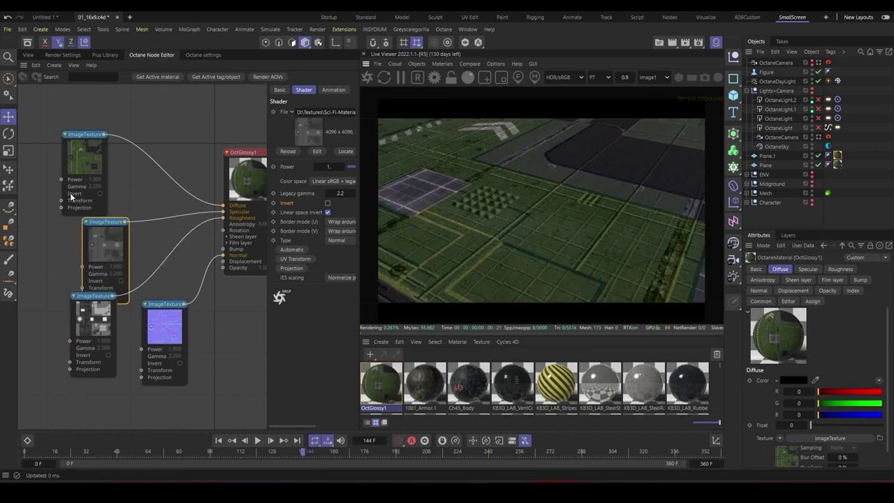
click(328, 203)
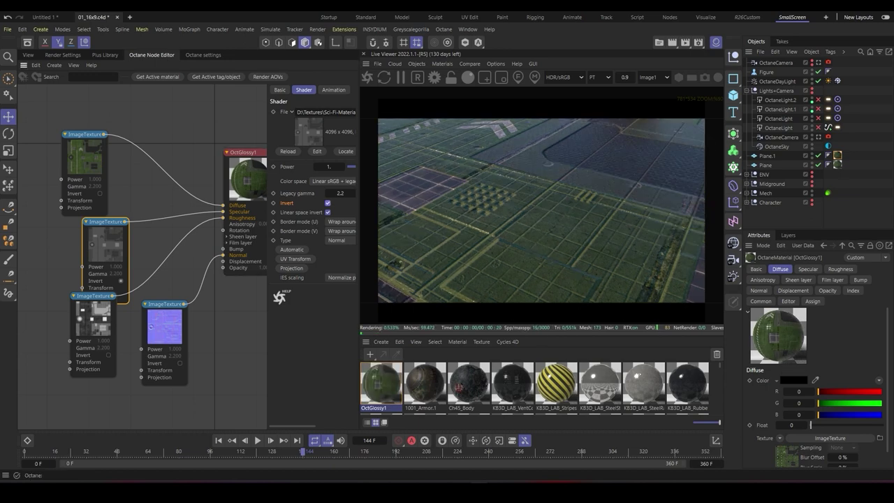
- Select the foreground plane's material tag and set its Tiles U and Tiles V to 10
click(28, 55)
scroll(279, 206, down, 5)
alt+drag(279, 205, 243, 188)
alt+drag(67, 331, 72, 342)
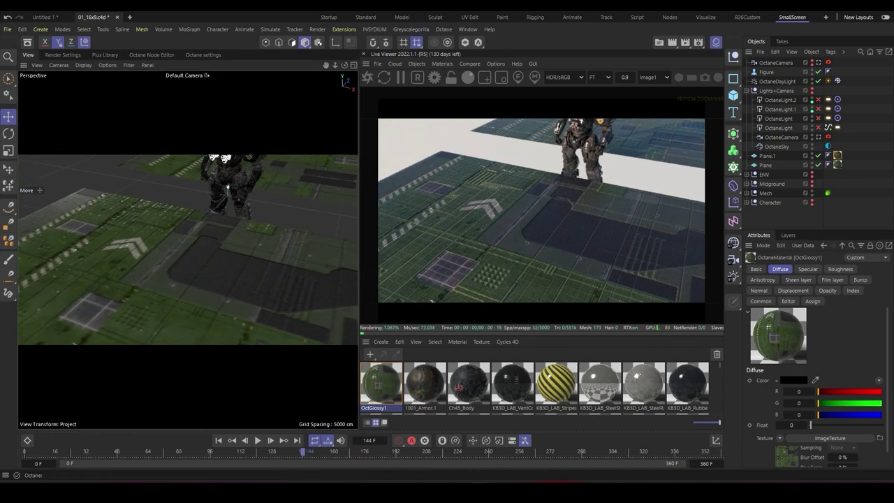
click(319, 167)
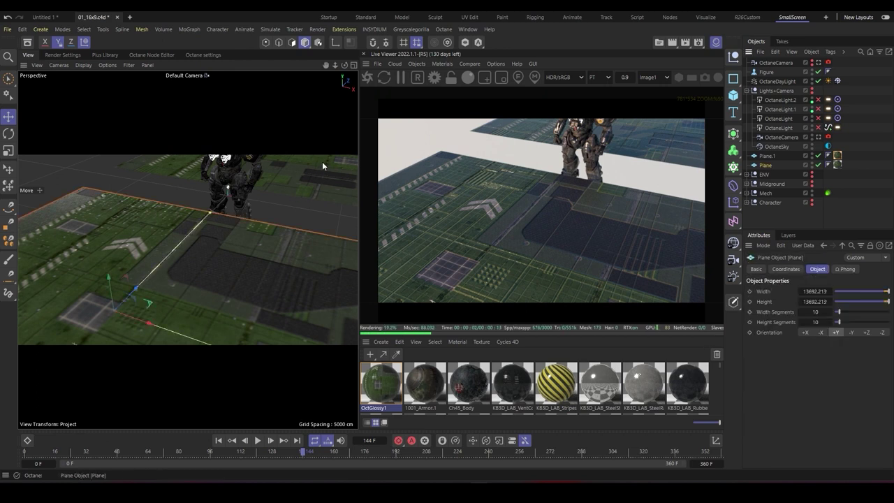
click(392, 171)
alt+middle_drag(210, 254, 188, 249)
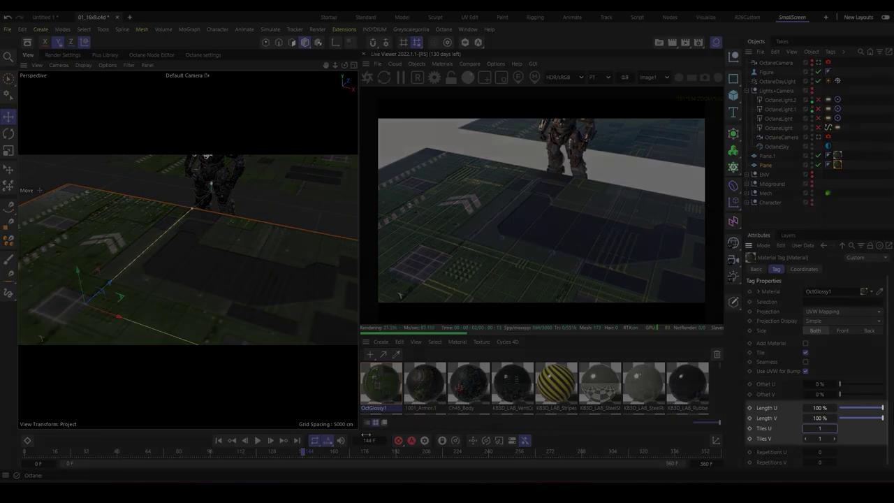
key(Tab)
text(10)
key(Return)
- Check the floor texture's scale beside the mannequin and set the foreground plane's Tiles U and Tiles V to 15
alt+right_drag(117, 296, 161, 296)
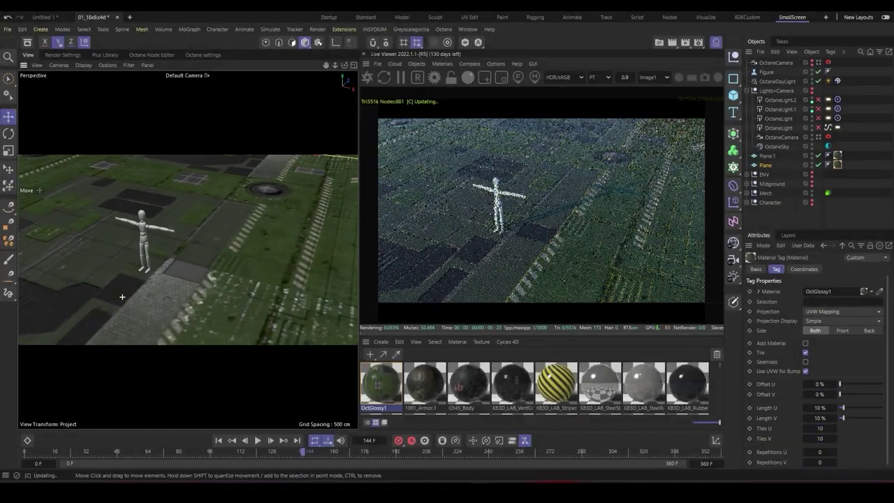
alt+drag(121, 297, 213, 277)
scroll(213, 276, up, 2)
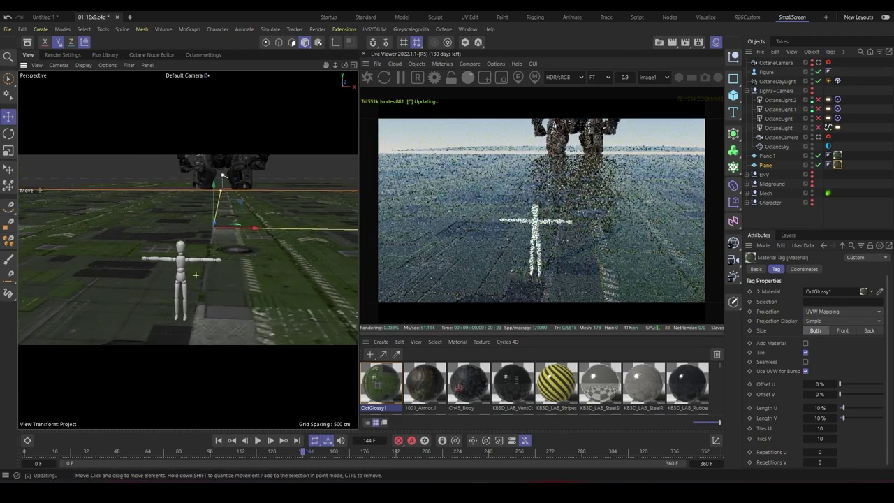
text(15)
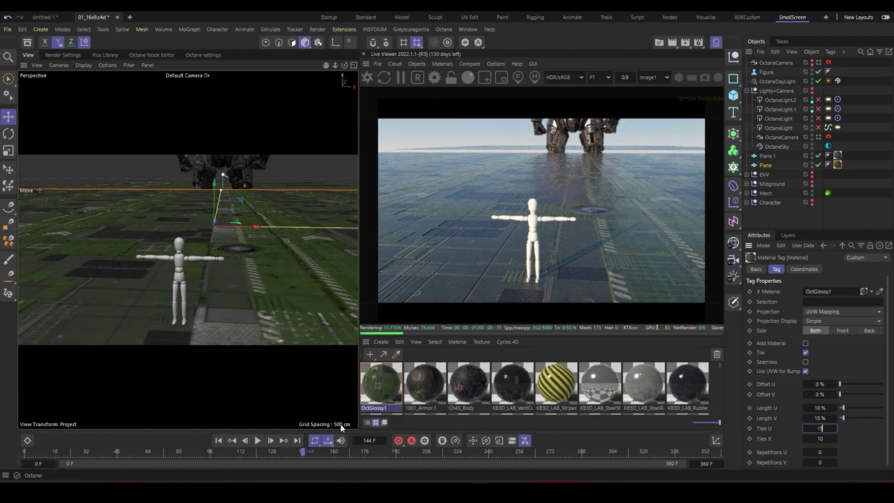
key(Tab)
text(15)
key(Return)
- Check the foreground plane's tiling around the mannequin, and set Tiles U and Tiles V of Plane.1's material tag to 15
scroll(238, 268, down, 3)
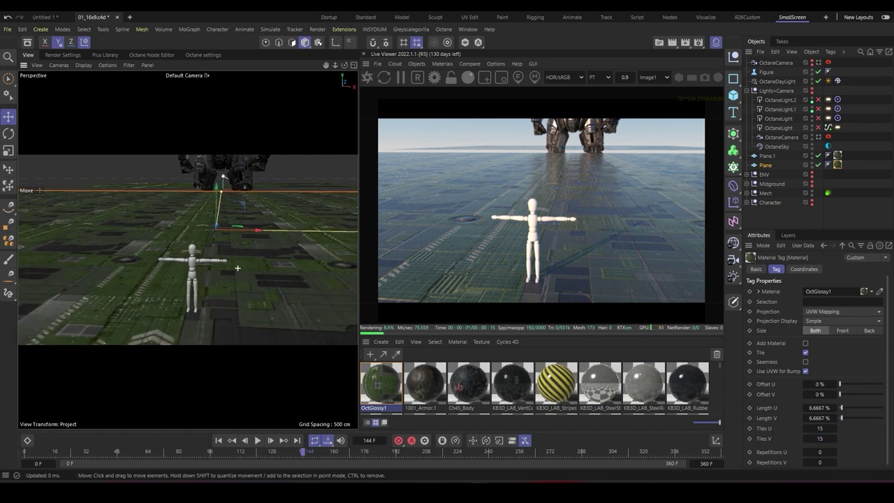
alt+drag(237, 268, 183, 302)
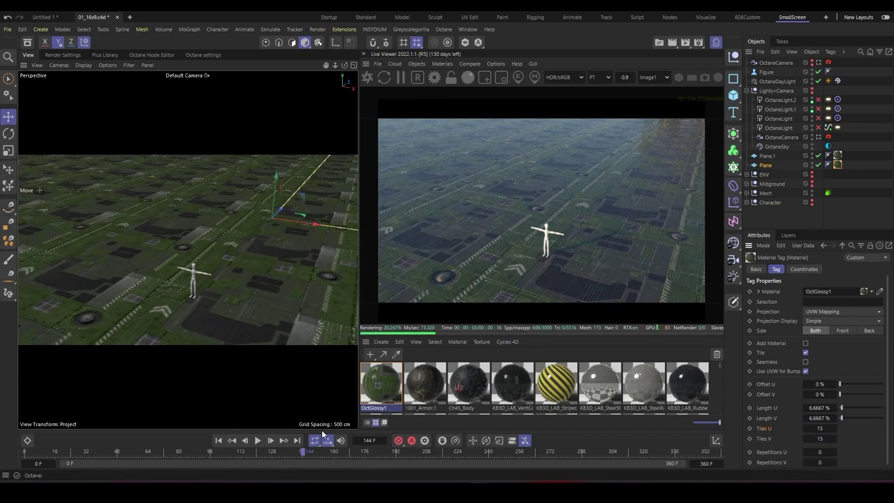
scroll(179, 260, down, 5)
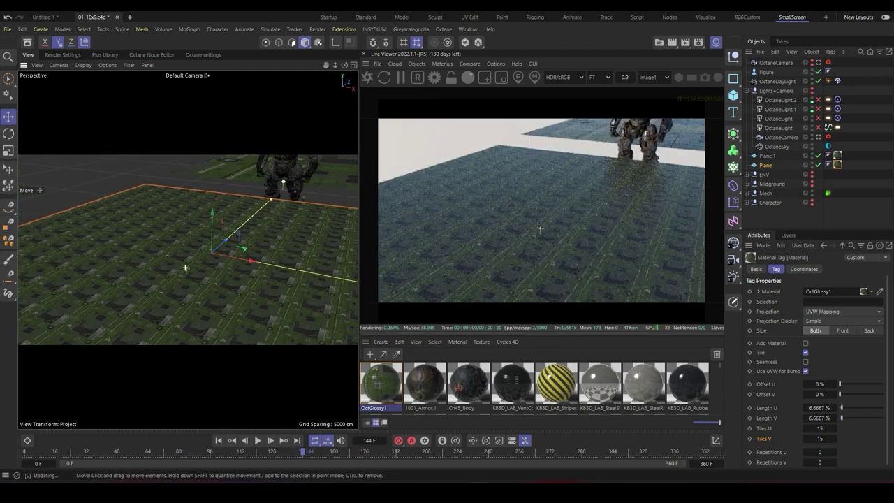
scroll(179, 260, up, 4)
scroll(179, 260, down, 2)
key(ctrl+shift+z)
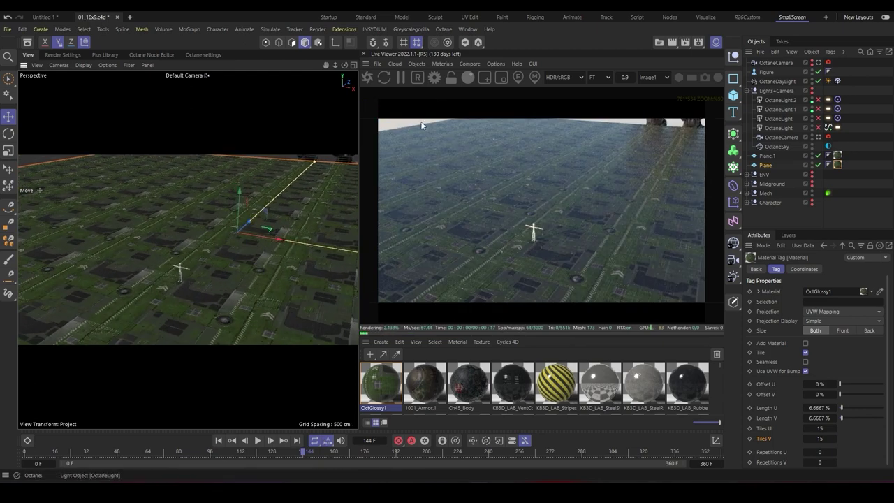
key(ctrl+z)
key(ctrl+z)
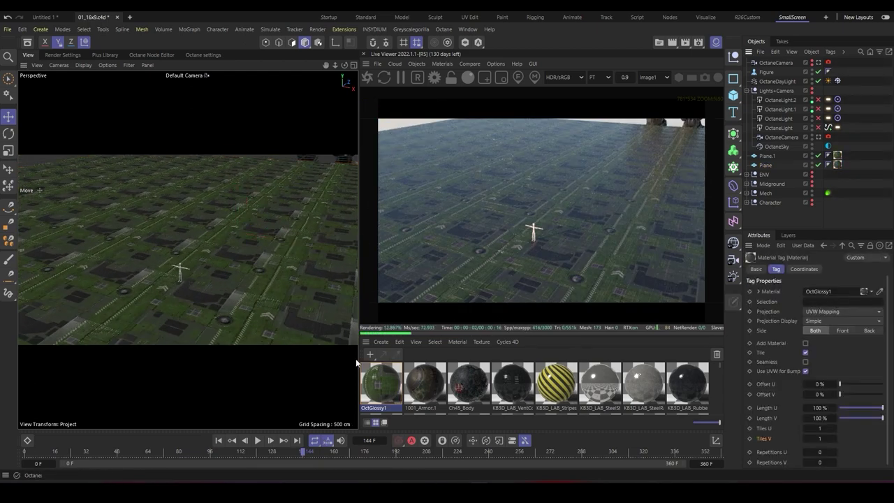
text(5)
key(Tab)
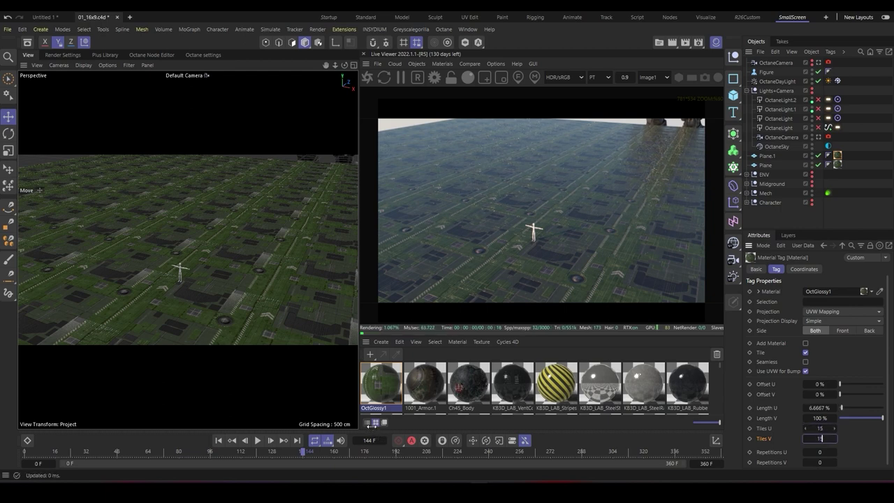
- Examine the tiled floor from several distances together with the environment's crane base, pipes and railings
alt+middle_drag(216, 219, 91, 328)
alt+right_drag(188, 250, 307, 249)
mouse_move(191, 239)
alt+mouse_down()
mouse_move(230, 255)
mouse_move(192, 239)
alt+mouse_up()
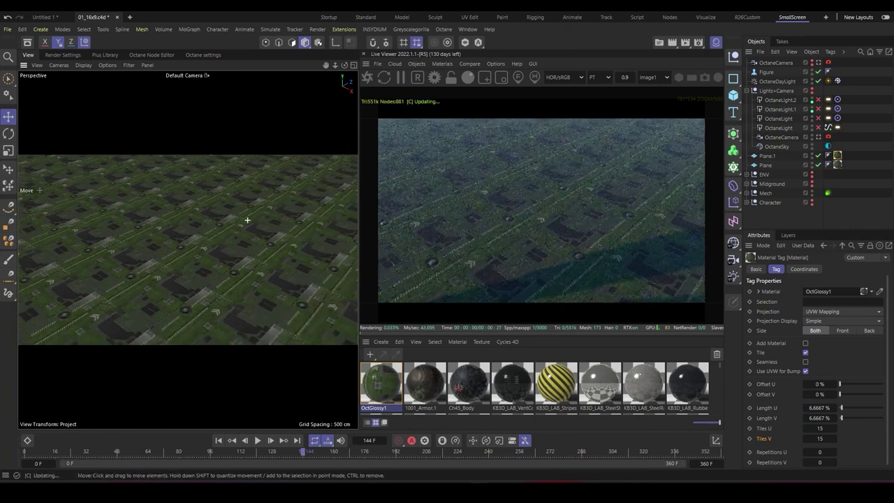
alt+right_drag(192, 239, 105, 239)
alt+middle_drag(84, 315, 191, 239)
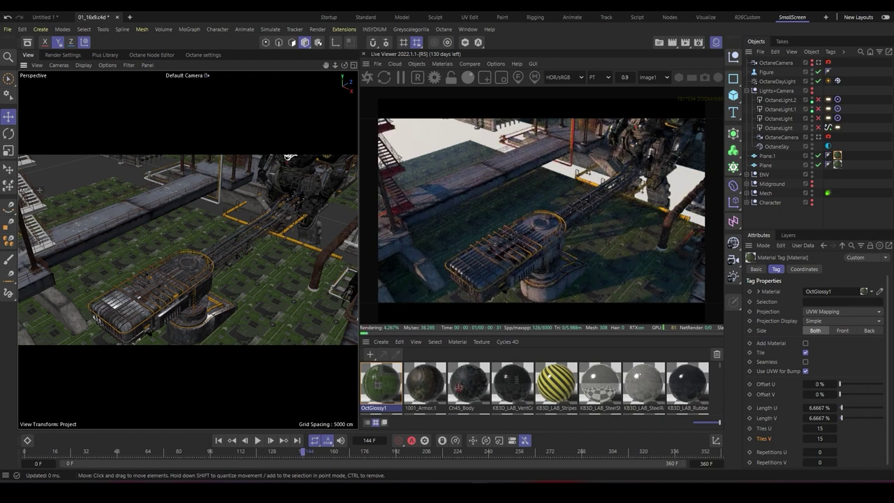
scroll(217, 254, up, 2)
scroll(216, 254, up, 6)
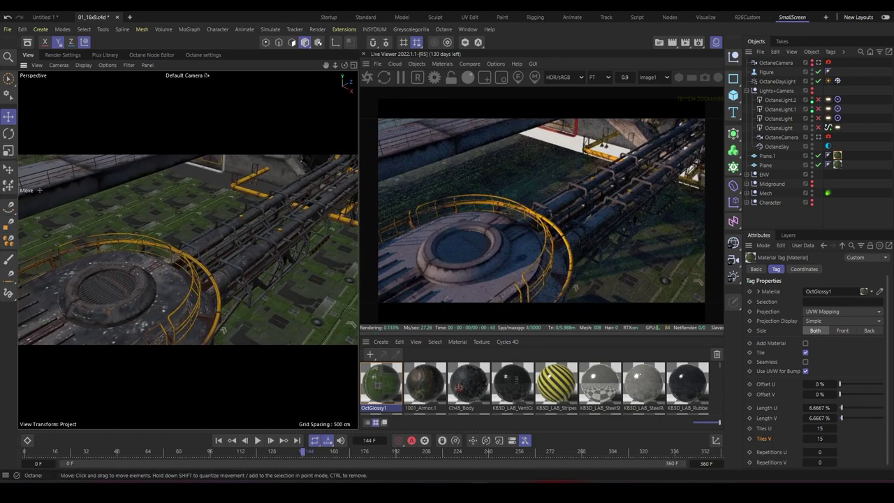
alt+middle_drag(108, 287, 226, 259)
scroll(217, 210, up, 3)
- Open the crane metal panel material's node graph from the render and spread its overlapping image texture nodes apart
right_click(529, 259)
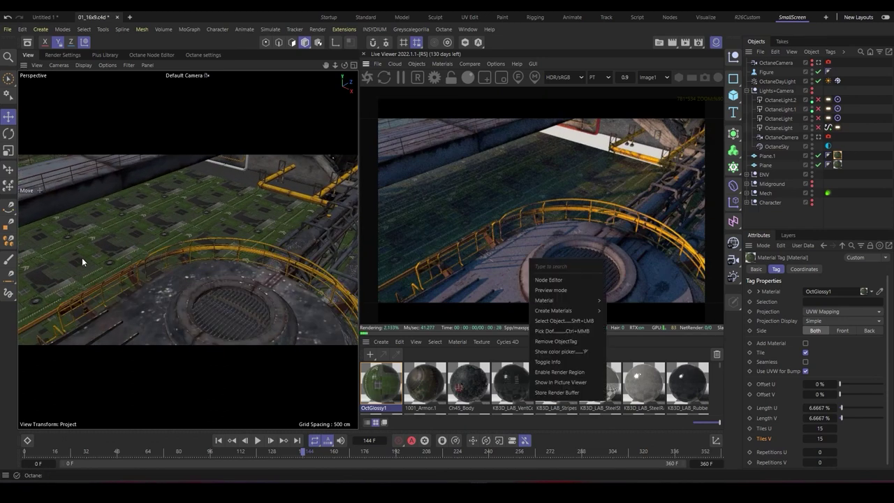
click(94, 281)
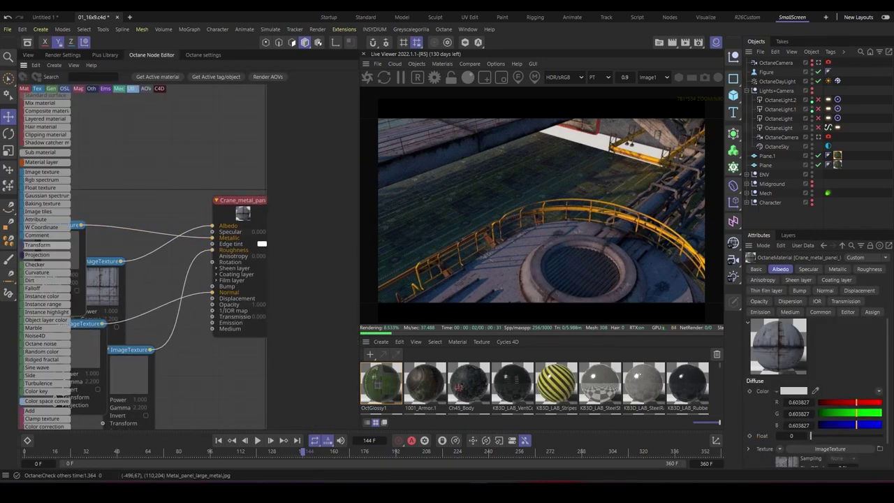
middle_drag(174, 314, 209, 312)
drag(94, 224, 204, 372)
drag(132, 259, 117, 181)
drag(115, 374, 95, 332)
scroll(94, 332, up, 3)
scroll(93, 332, down, 2)
drag(189, 371, 70, 304)
middle_drag(200, 280, 163, 274)
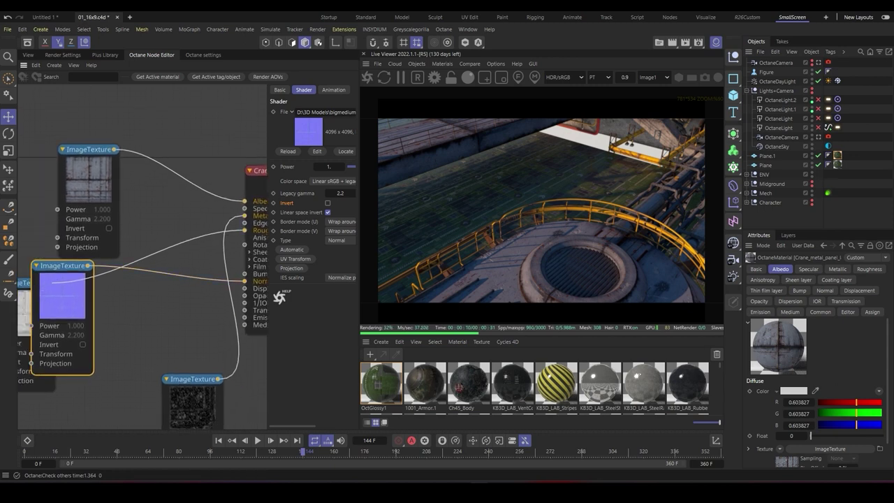
- Regroup the texture nodes and compare the crane's Metallic map with Invert on and off, leaving Invert disabled
scroll(162, 275, down, 3)
middle_drag(112, 293, 119, 290)
drag(79, 305, 100, 323)
drag(184, 355, 89, 199)
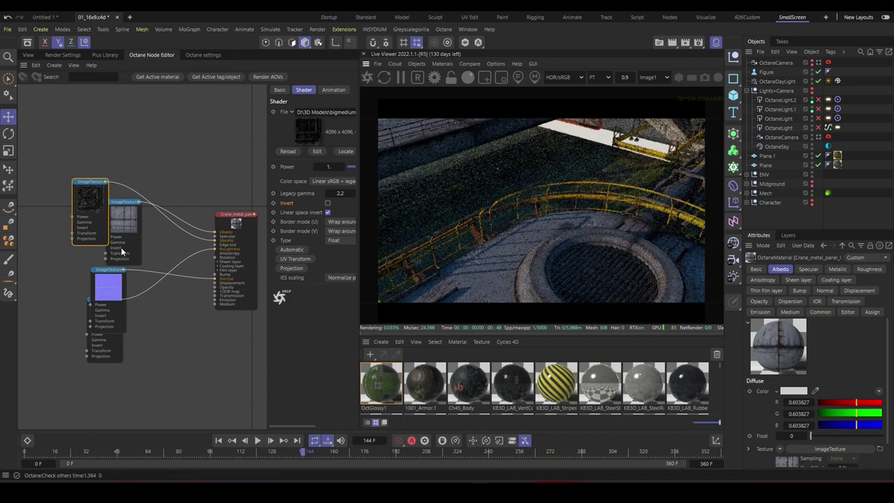
drag(90, 181, 101, 246)
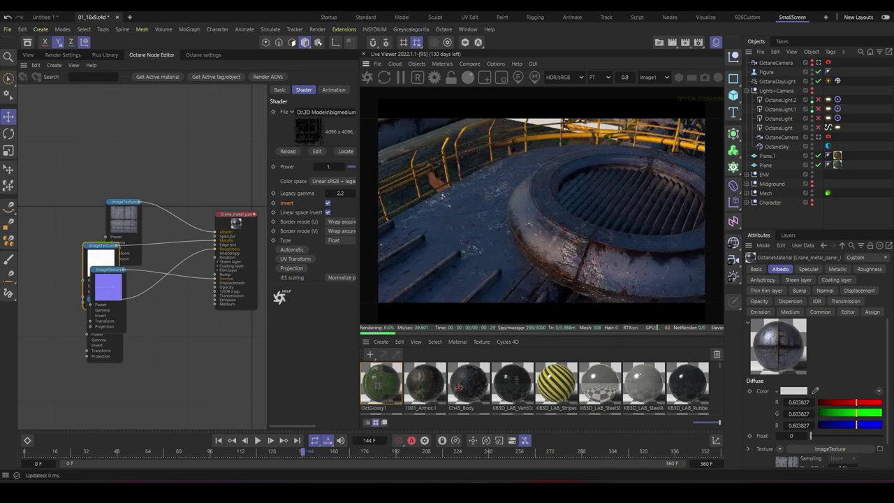
click(327, 202)
- View the scene through the OctaneCamera and reopen the crane metal panel material's node graph from the render
click(28, 55)
alt+drag(188, 249, 368, 170)
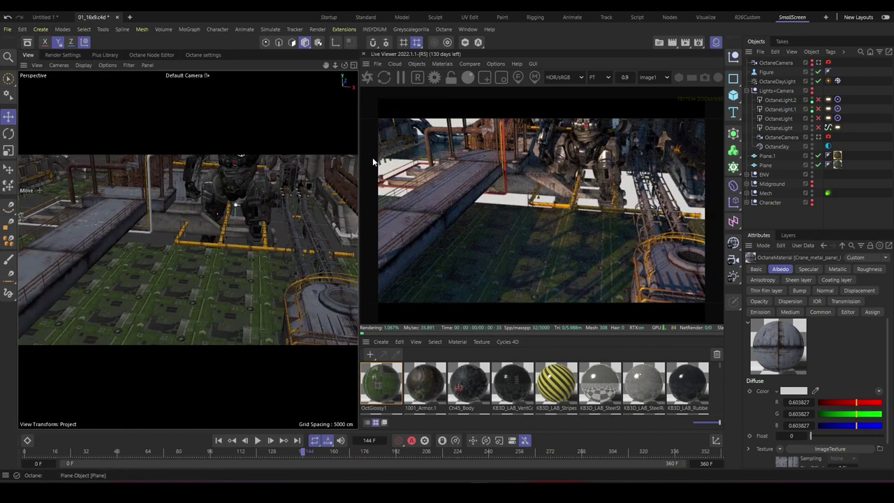
alt+drag(373, 139, 330, 178)
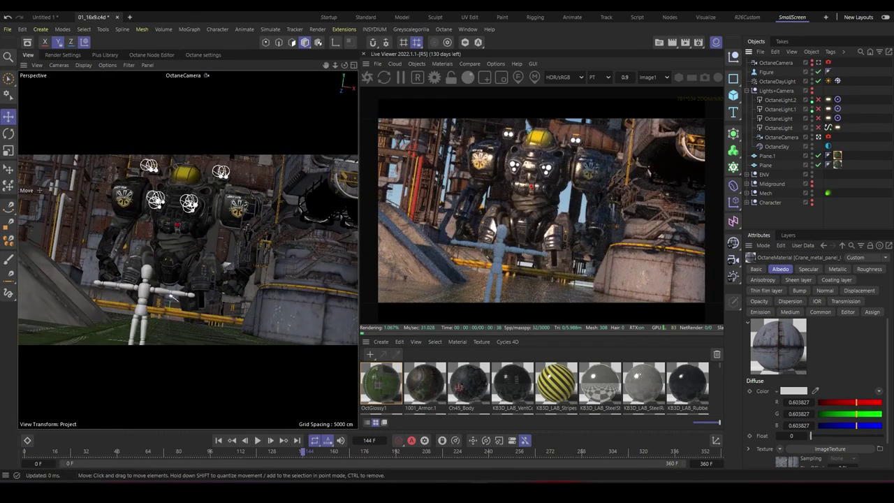
right_click(636, 134)
click(656, 156)
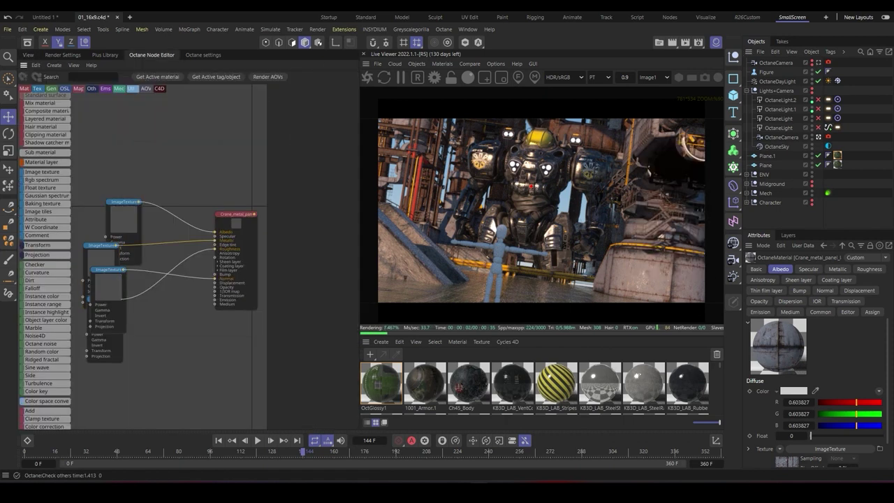
- Compare the camera render with the Metallic map's Invert on and off, leave it disabled, and return to the 3D view
middle_drag(175, 273, 198, 272)
drag(127, 246, 106, 226)
click(328, 202)
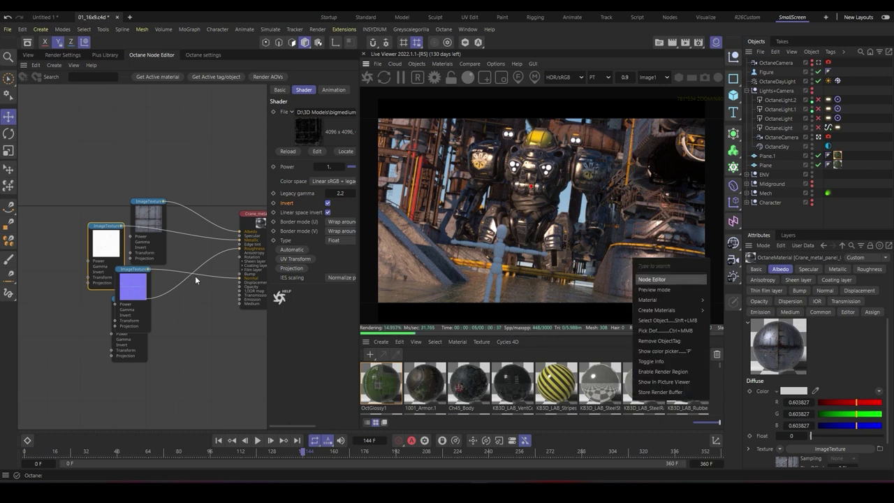
click(178, 284)
drag(95, 228, 71, 272)
click(328, 202)
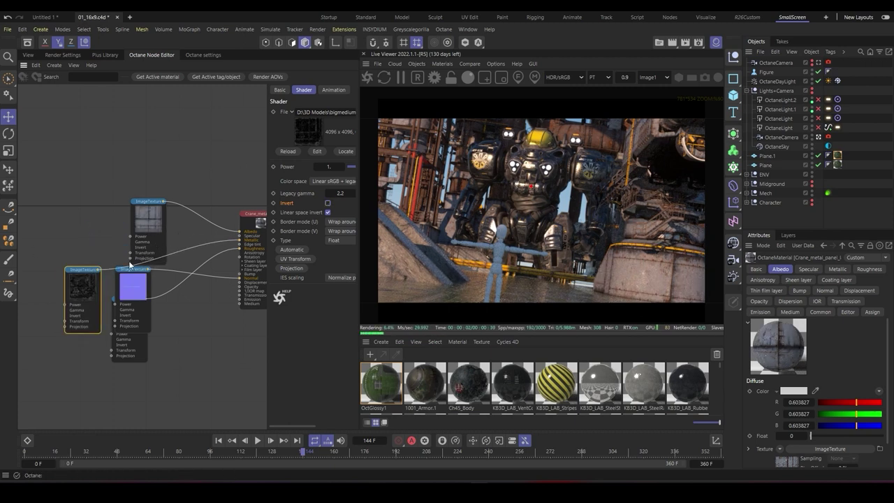
click(28, 55)
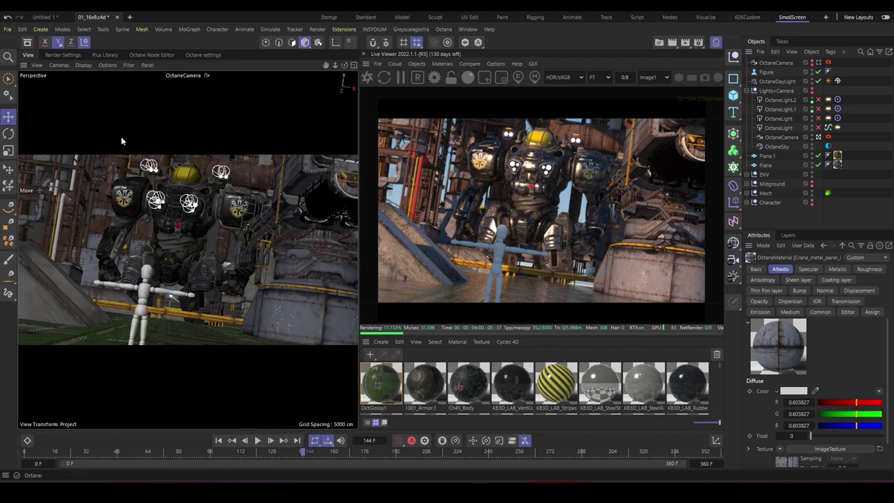